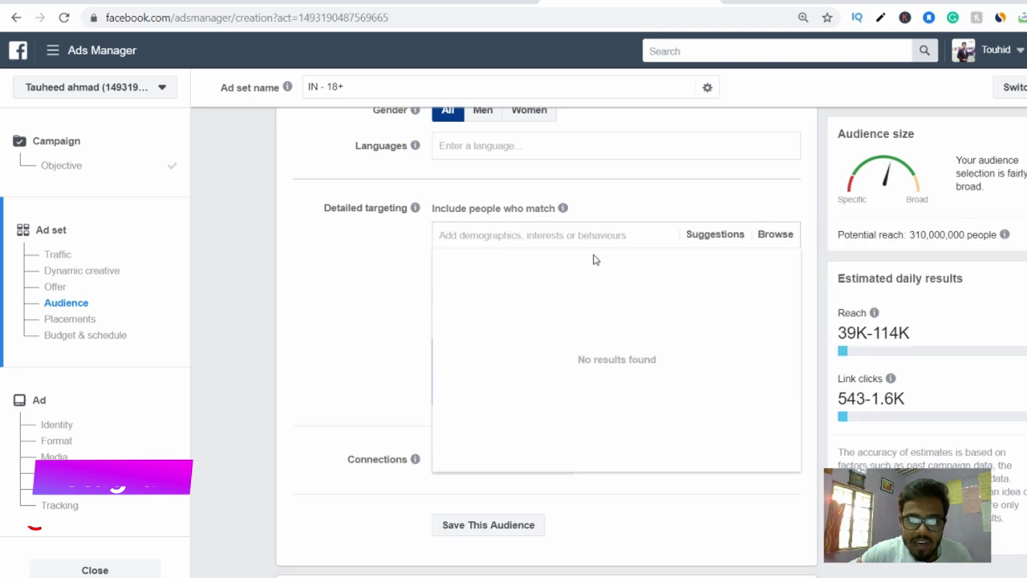
Search the detailed targeting options for "affiliate marketing" and dismiss the suggestions without adding any
left_click(512, 235)
type("af")
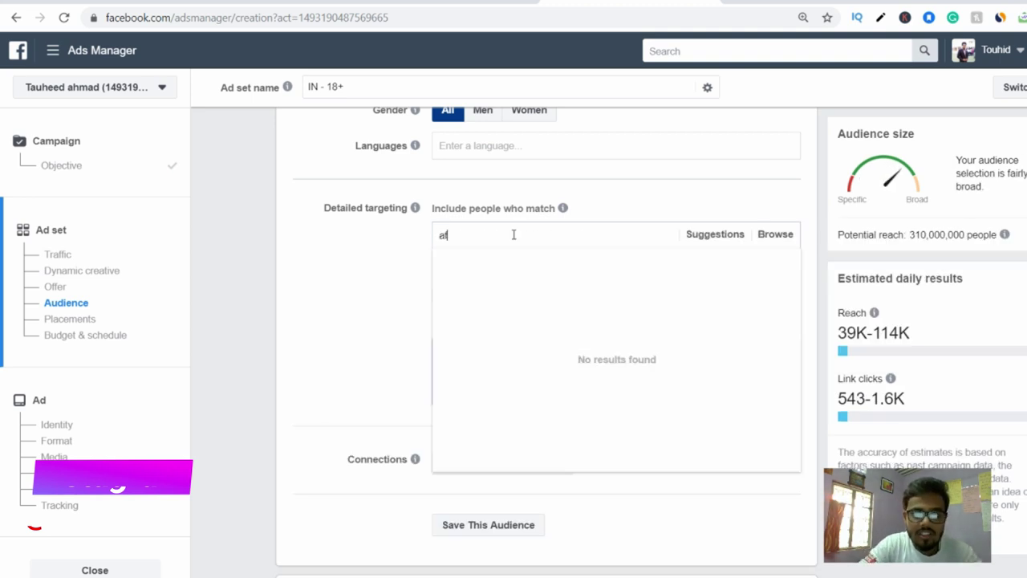
type("filiate marketn")
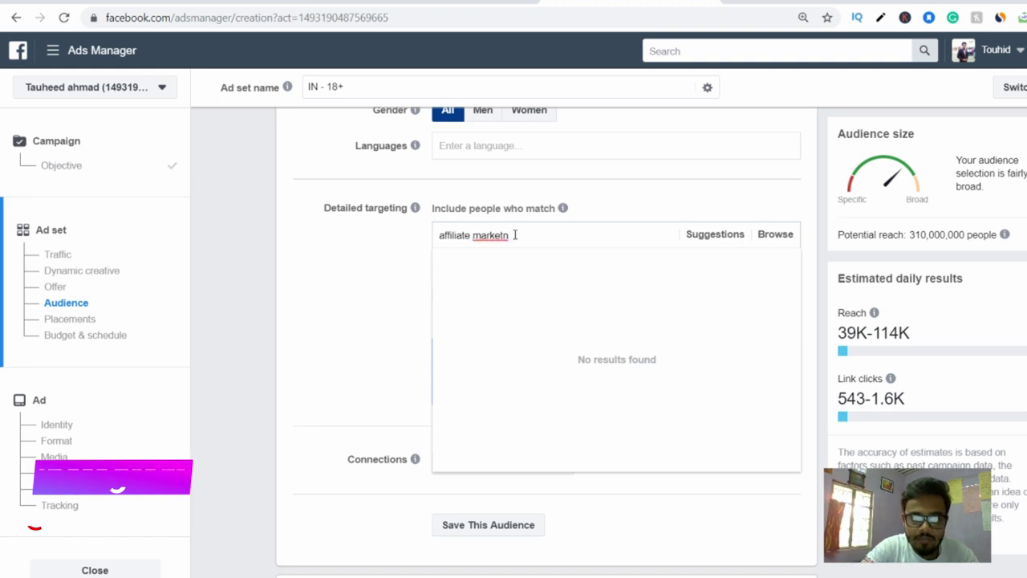
key("BackSpace")
type("ing")
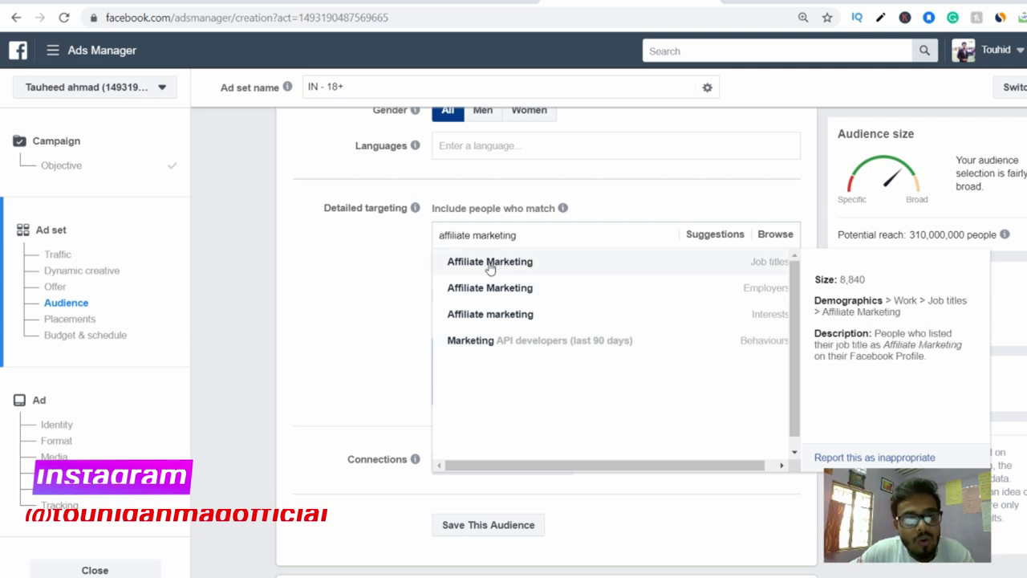
left_click(358, 280)
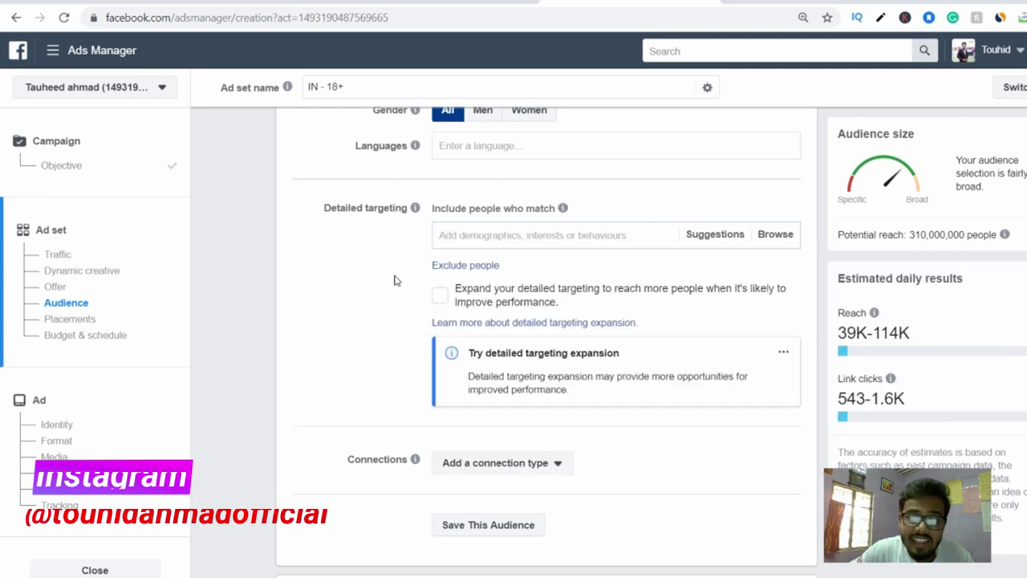
Browse the detailed targeting categories down to Demographics > Education > Education level and examine the available levels
left_click(775, 234)
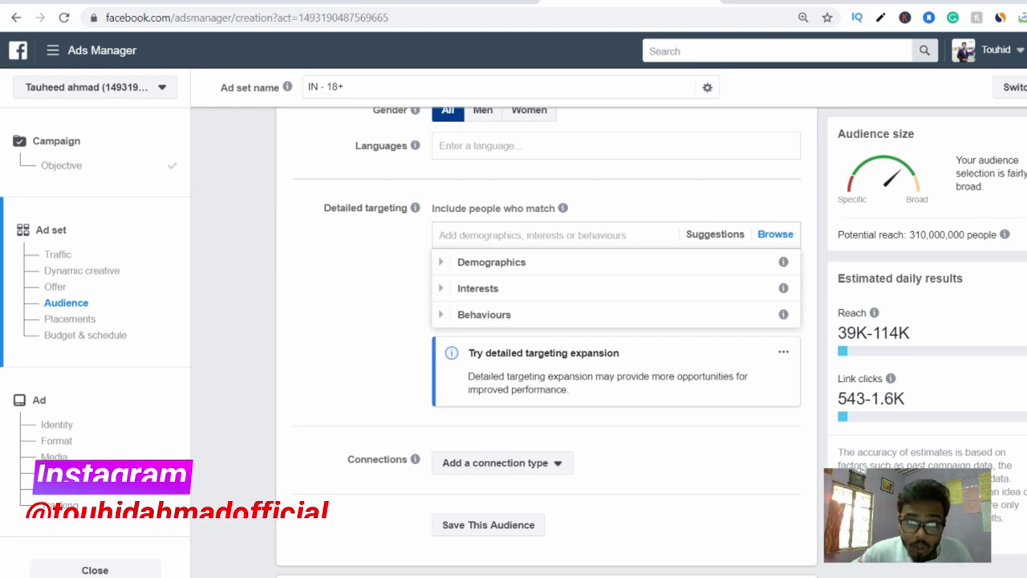
left_click(519, 266)
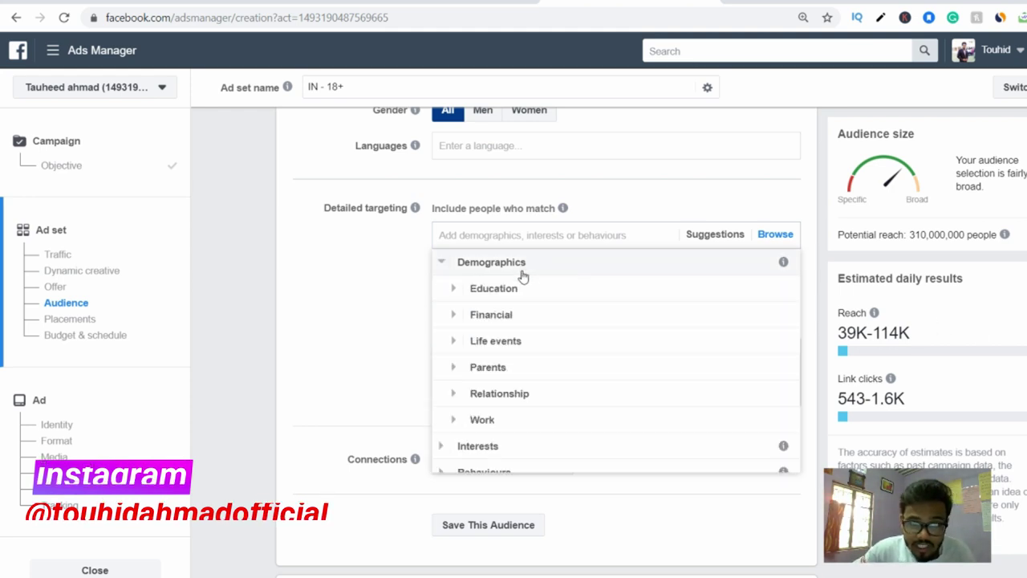
scroll(526, 301, "down", 1)
scroll(543, 335, "up", 1)
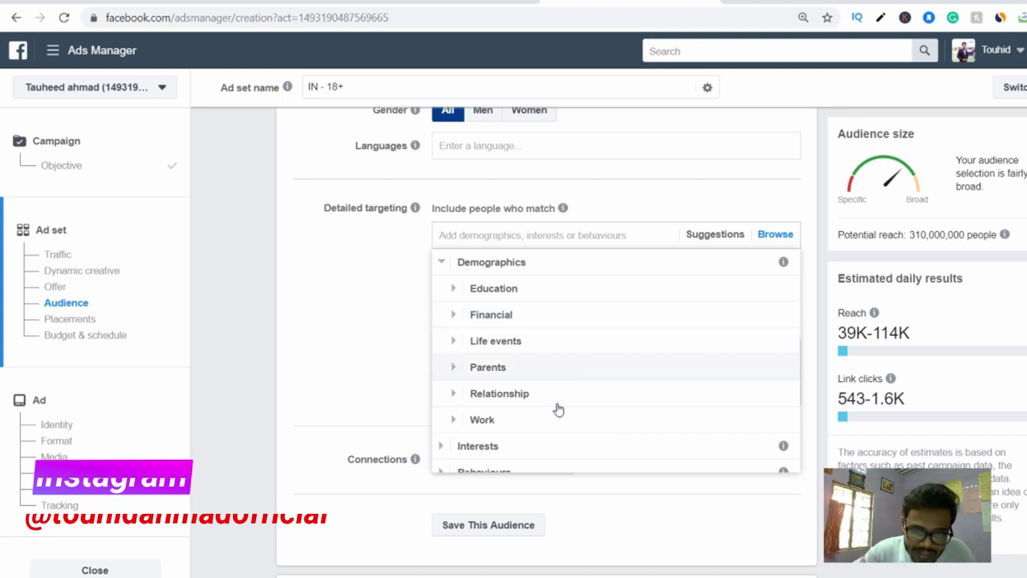
left_click(560, 291)
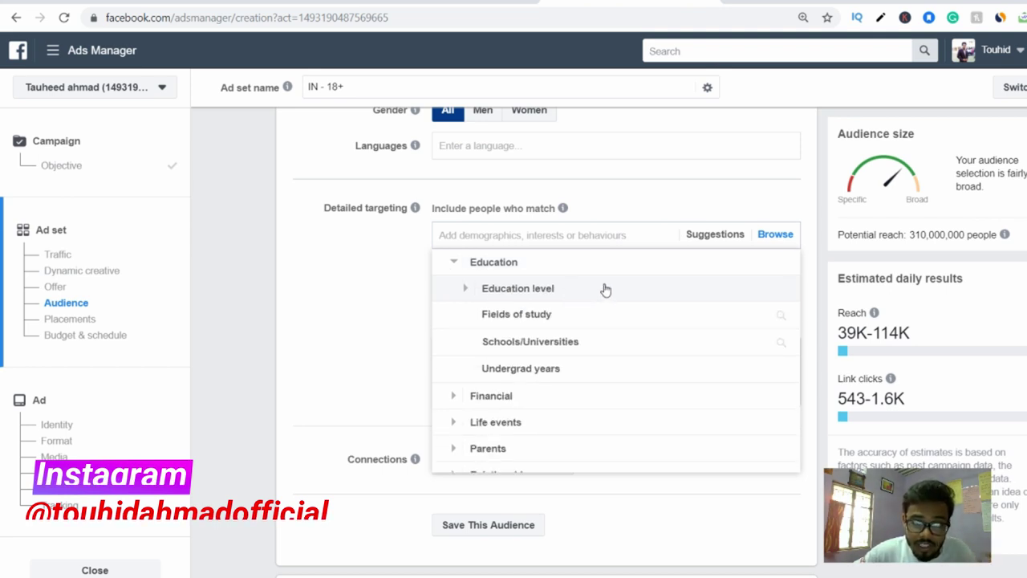
left_click(538, 295)
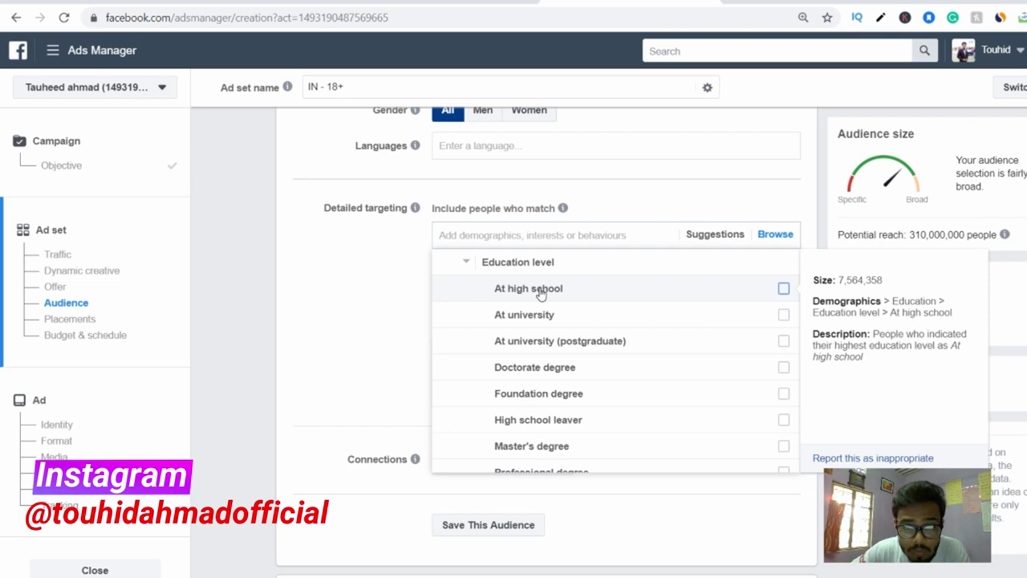
scroll(573, 317, "down", 1)
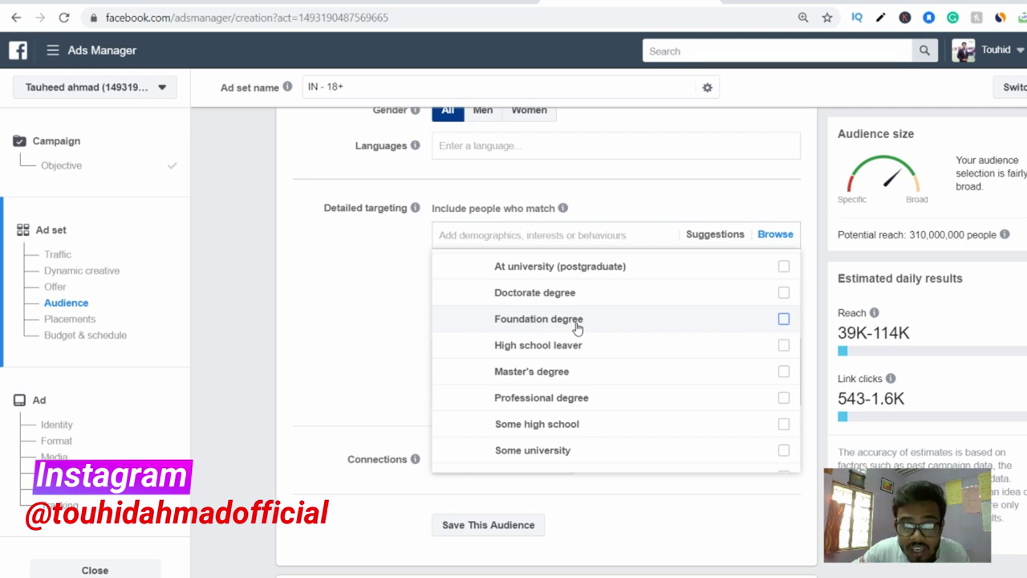
scroll(576, 325, "down", 1)
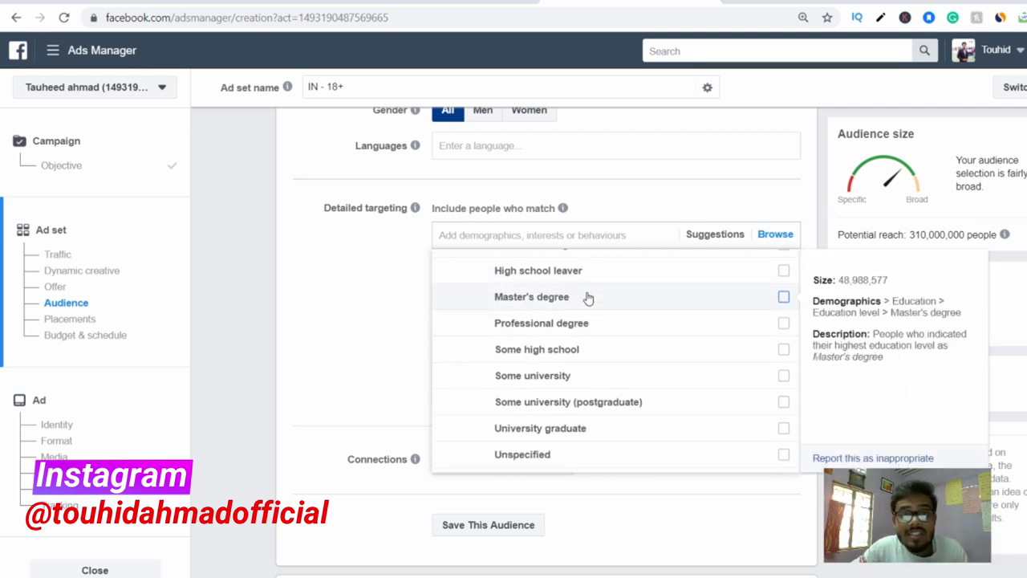
Add the "Some university" education level to the targeting, remove it again, and look over the other education levels
left_click(783, 377)
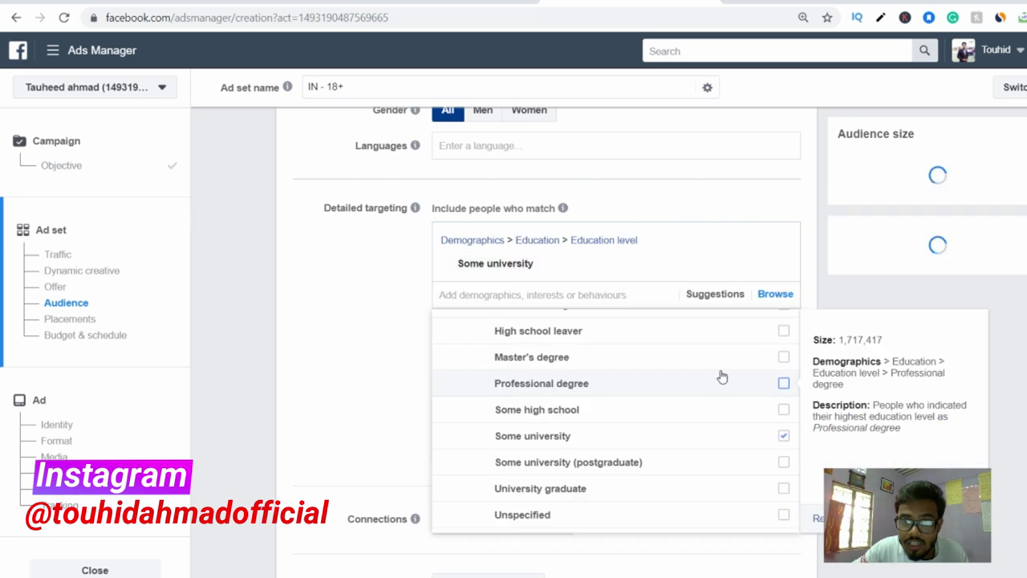
left_click(783, 436)
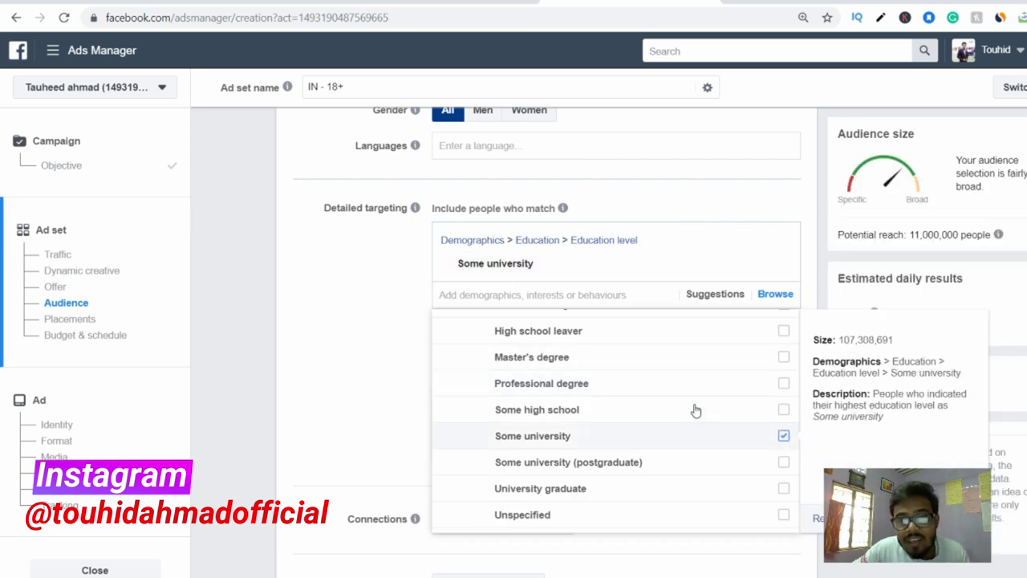
scroll(697, 383, "down", 1)
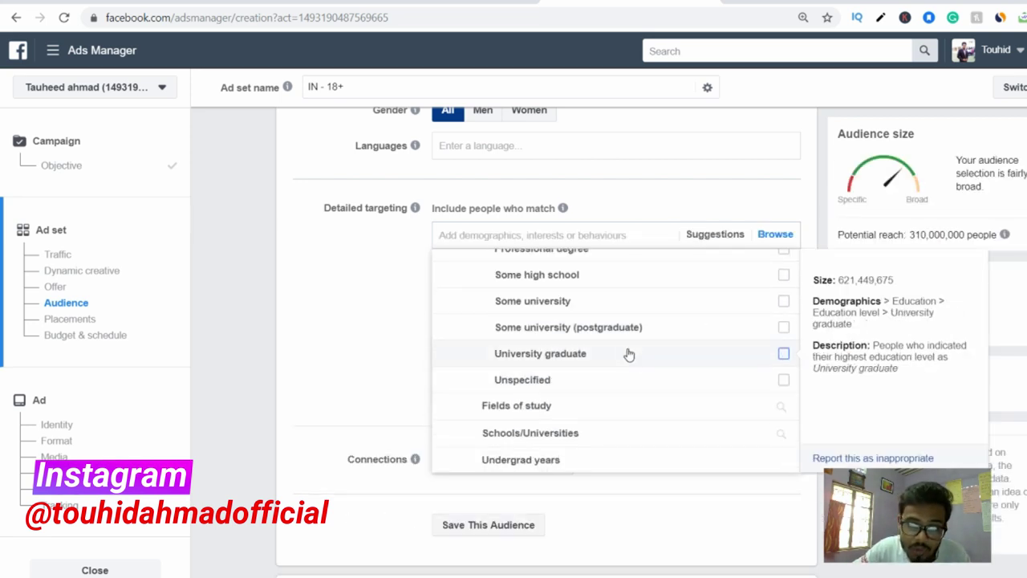
scroll(640, 366, "down", 2)
scroll(639, 367, "up", 6)
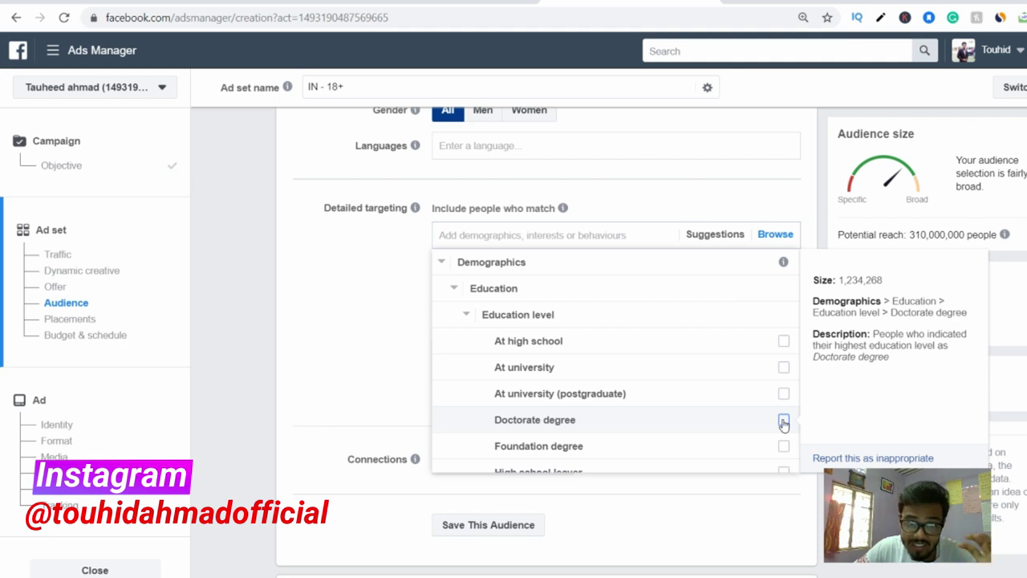
Search the education fields of study for "bio", add Biochemistry to the targeting, and remove it again
left_click(465, 316)
scroll(489, 318, "down", 1)
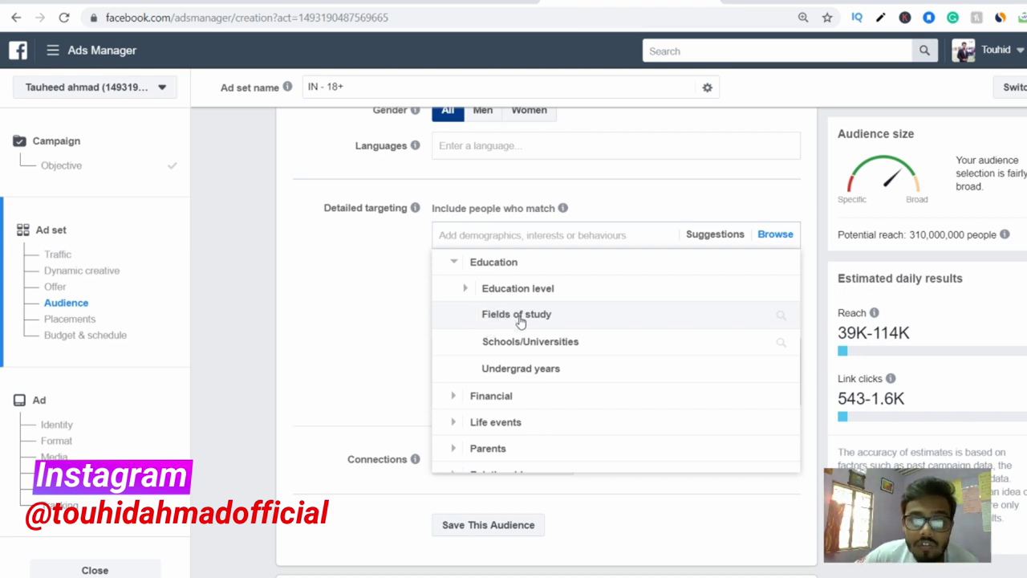
left_click(520, 318)
left_click(526, 268)
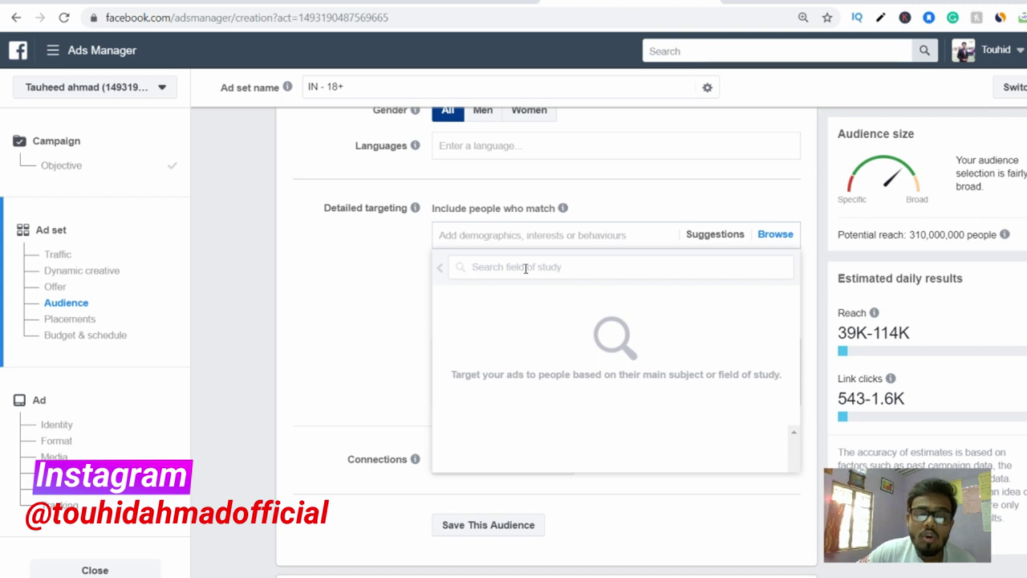
type("bid")
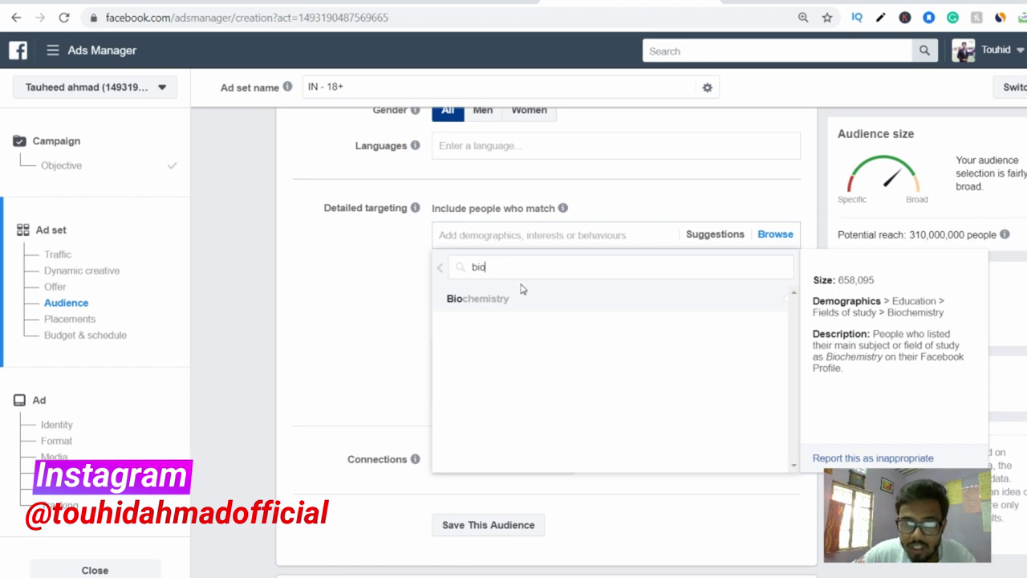
left_click(482, 299)
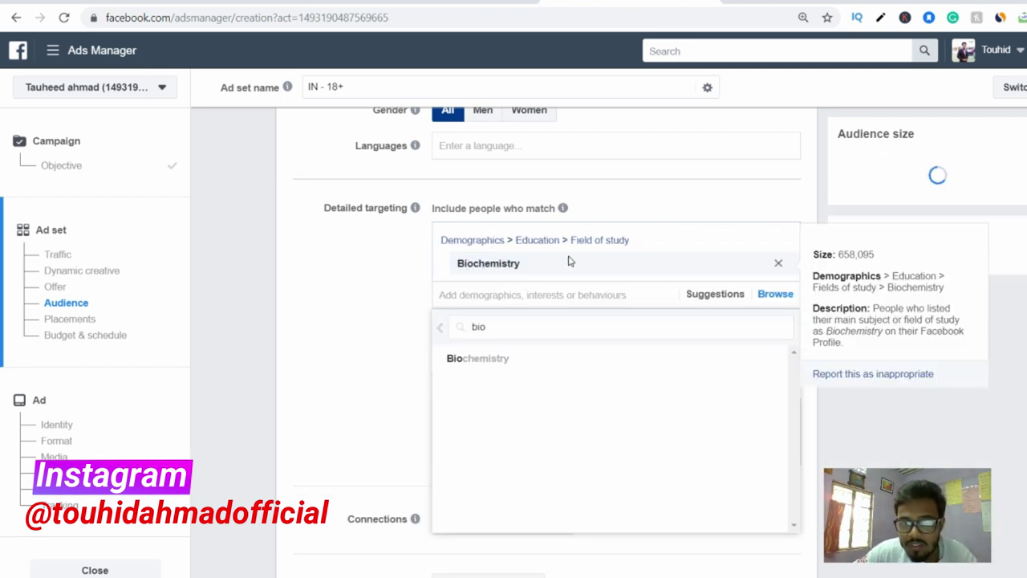
left_click(777, 265)
left_click(454, 267)
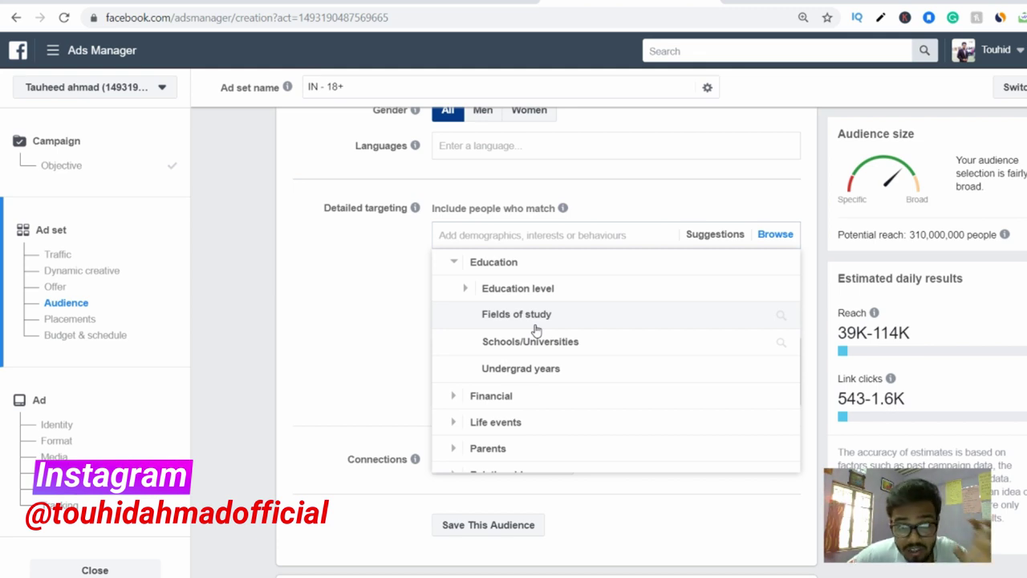
Add undergrad years to the education targeting and set the range from 2000 to 2012
left_click(567, 380)
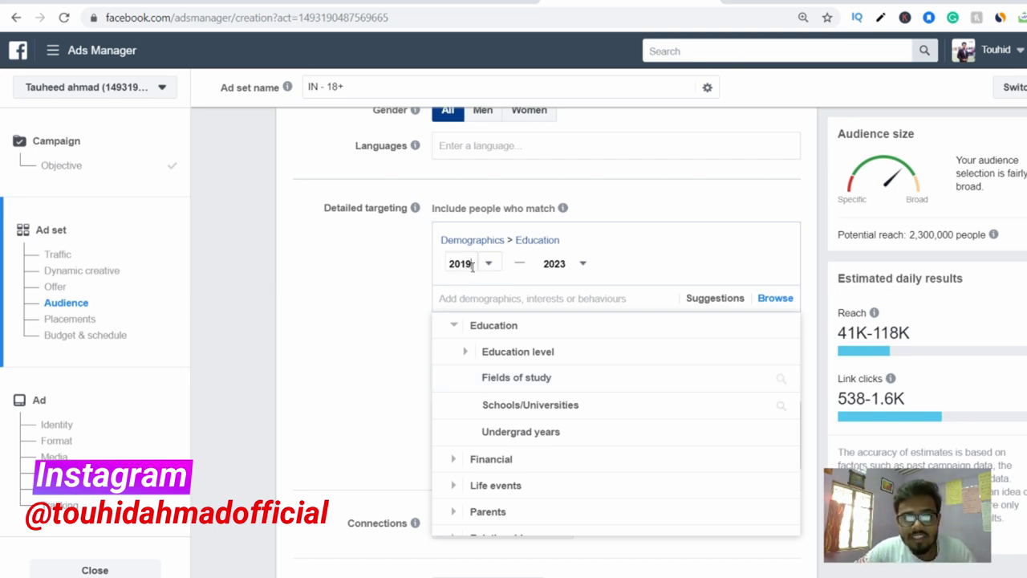
key("BackSpace")
type("00")
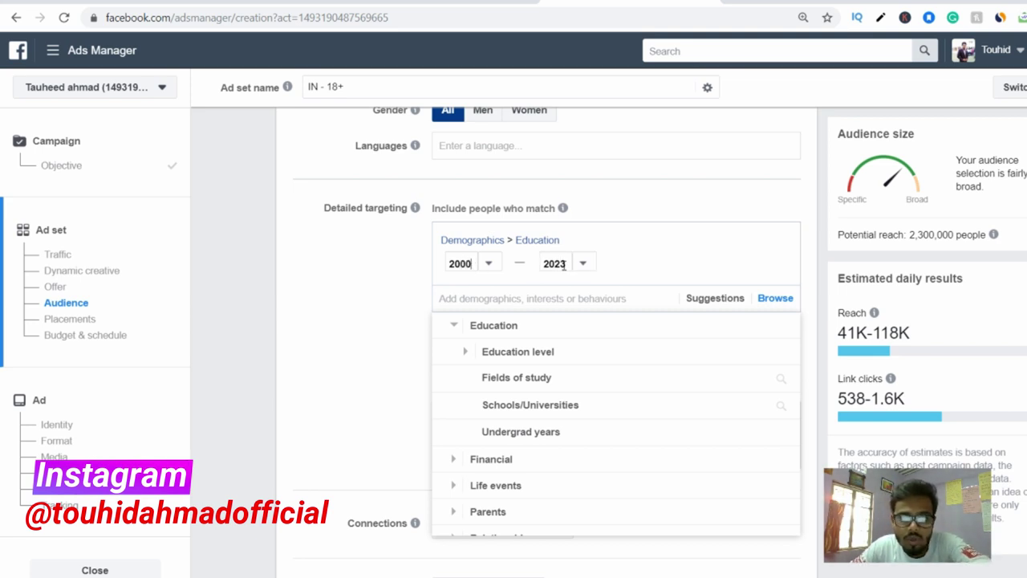
left_click(564, 264)
key("BackSpace")
key("BackSpace")
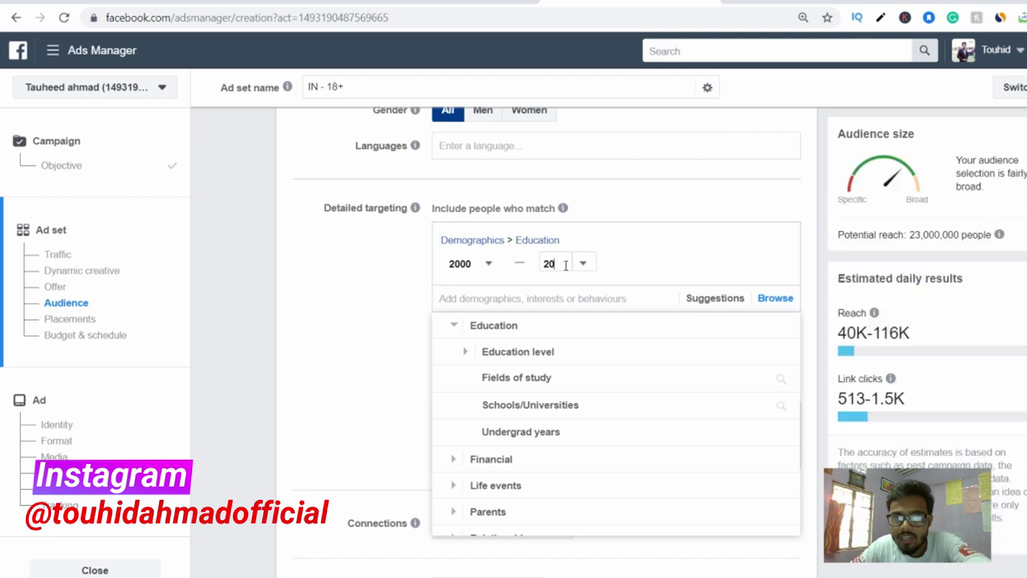
type("12")
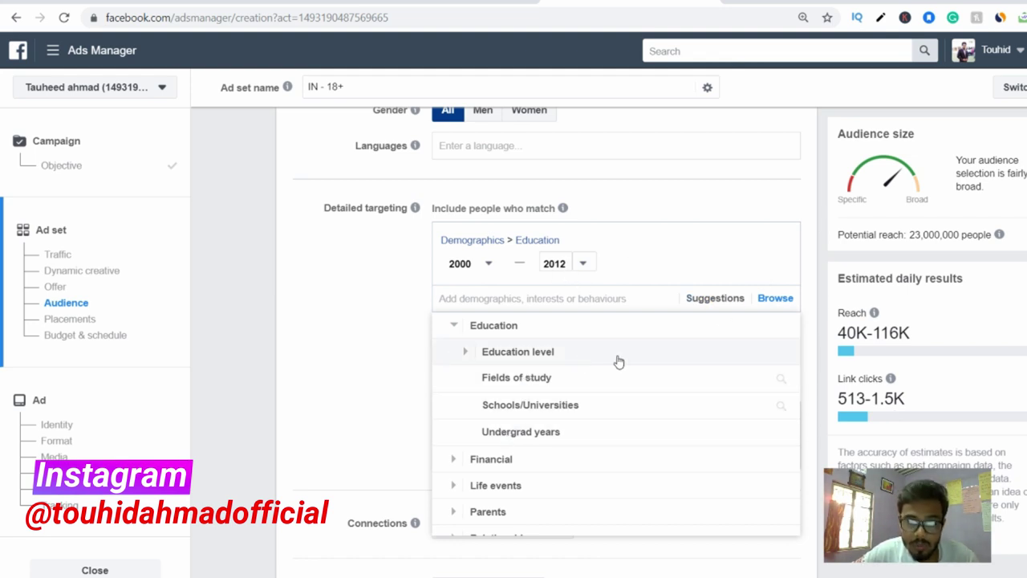
Examine the household income options under Financial > Income in the demographics, then collapse the Income list
scroll(580, 359, "down", 2)
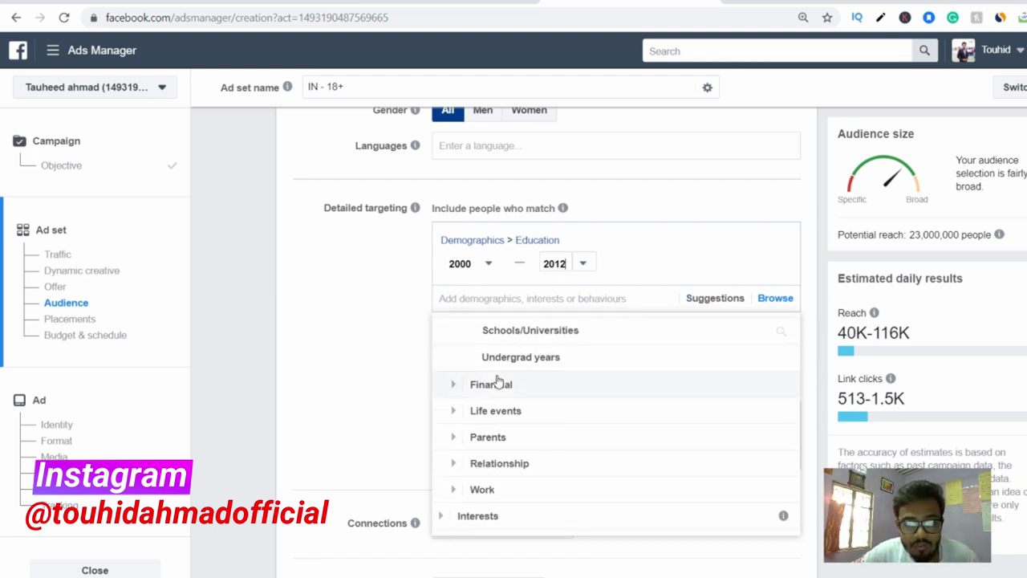
scroll(506, 383, "down", 1)
left_click(508, 366)
scroll(607, 348, "down", 1)
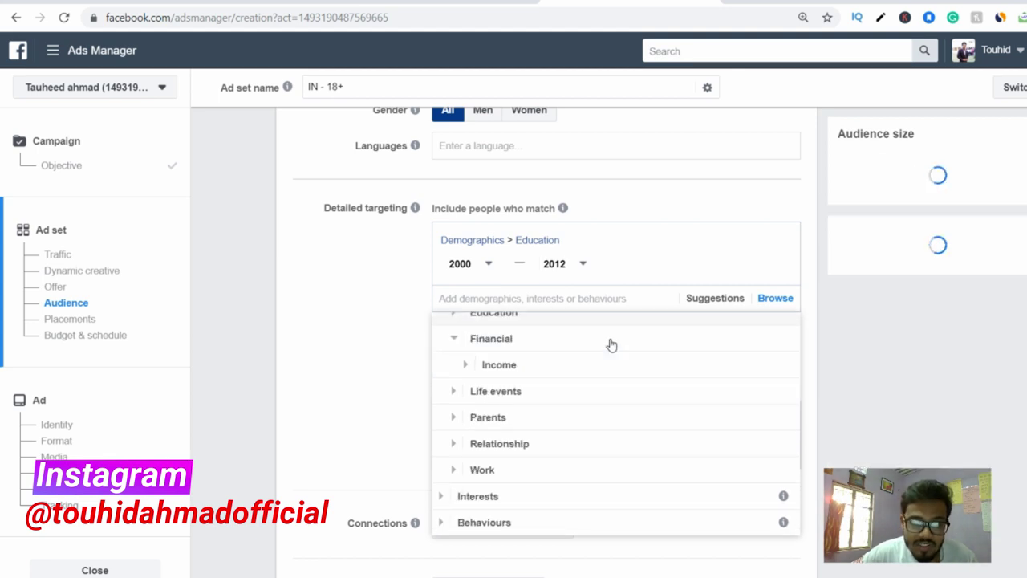
left_click(469, 366)
scroll(521, 374, "down", 1)
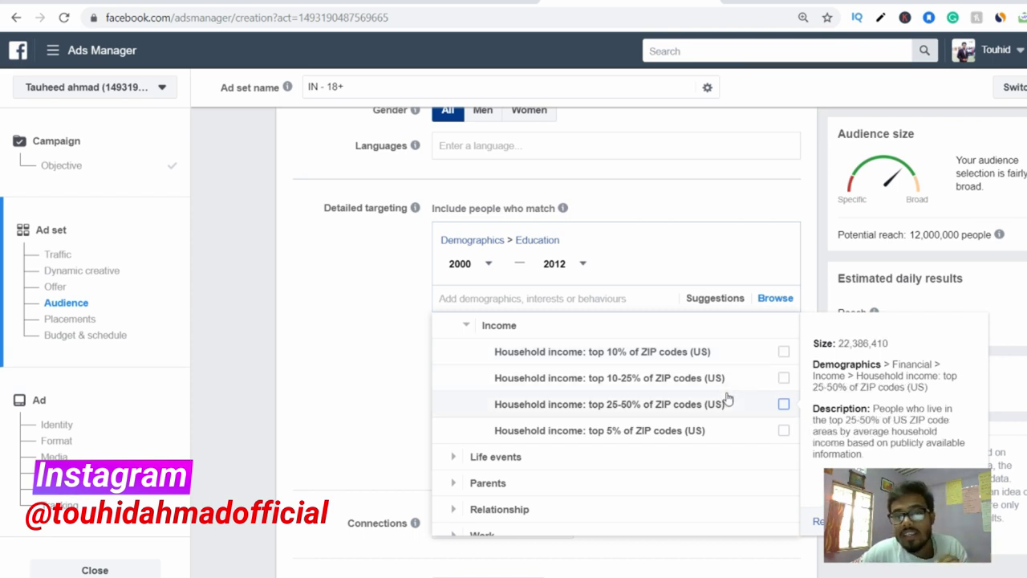
scroll(726, 402, "up", 1)
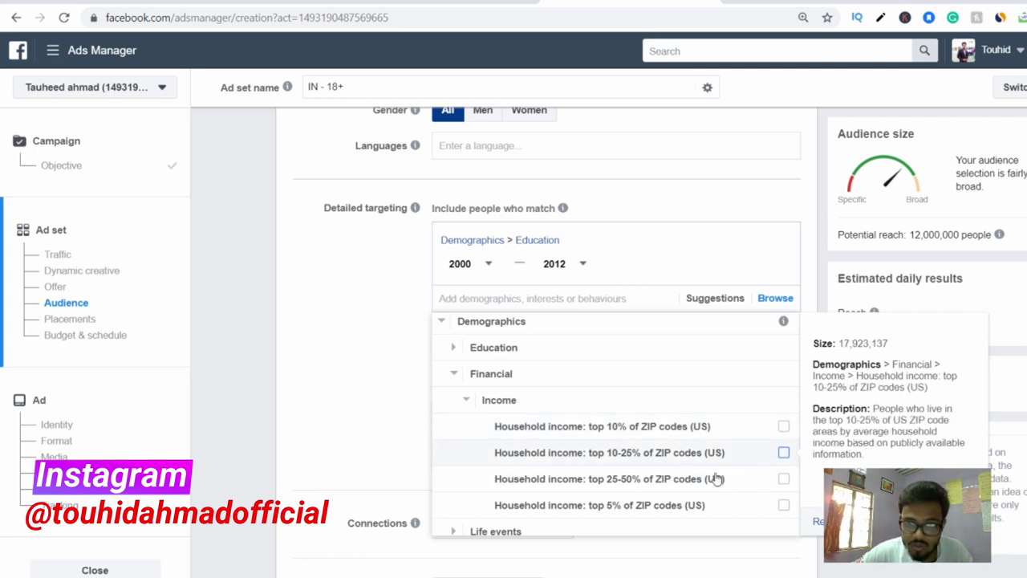
left_click(467, 401)
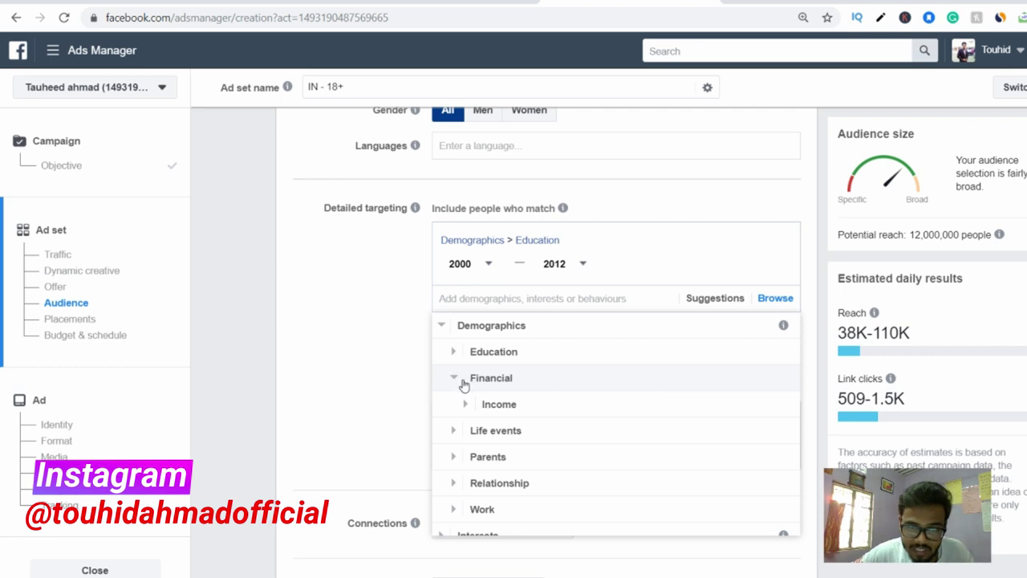
Examine the Life events demographics, including the options under Anniversary
scroll(466, 431, "down", 1)
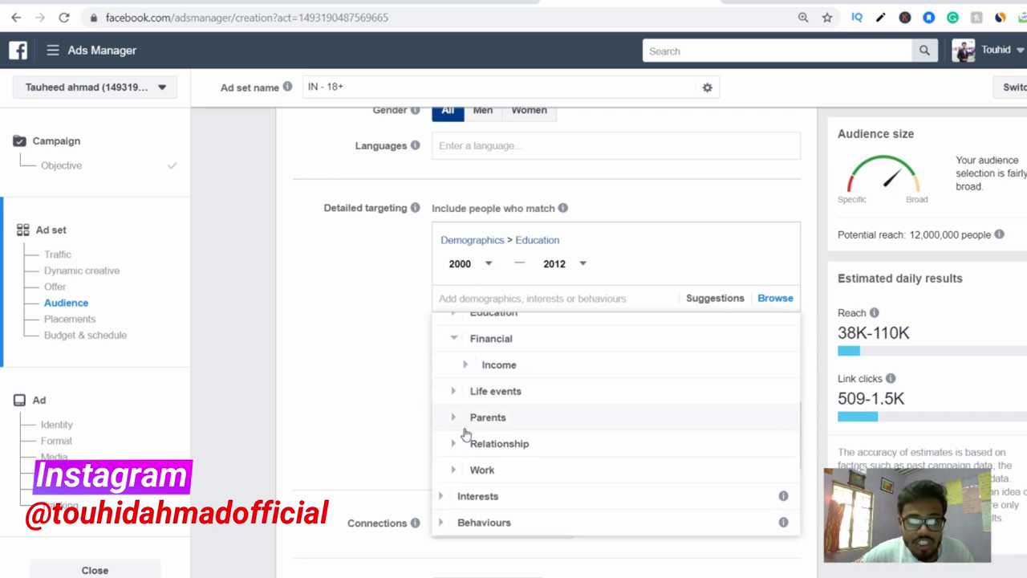
left_click(497, 391)
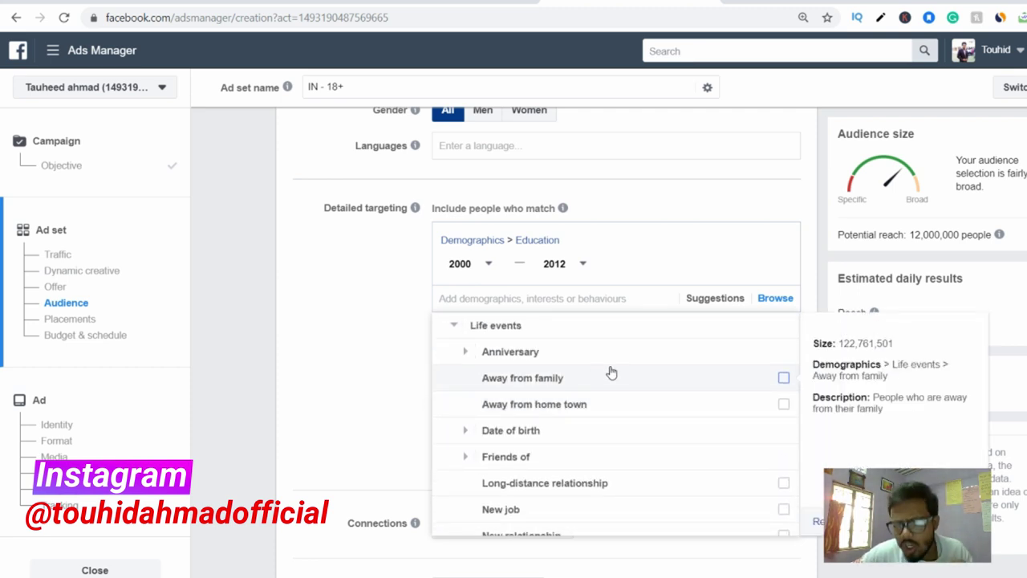
scroll(613, 373, "down", 2)
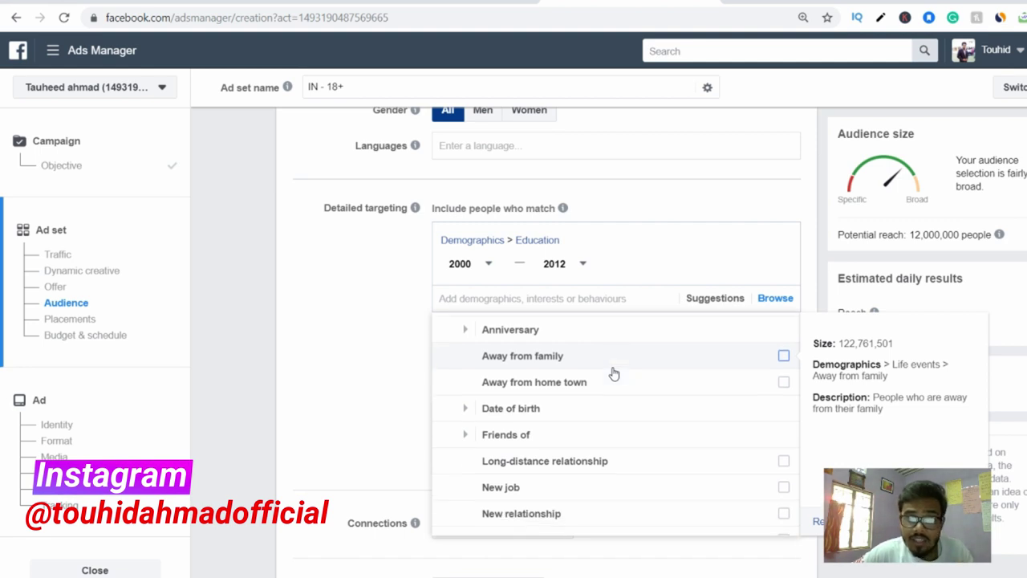
scroll(613, 373, "up", 3)
scroll(613, 373, "down", 1)
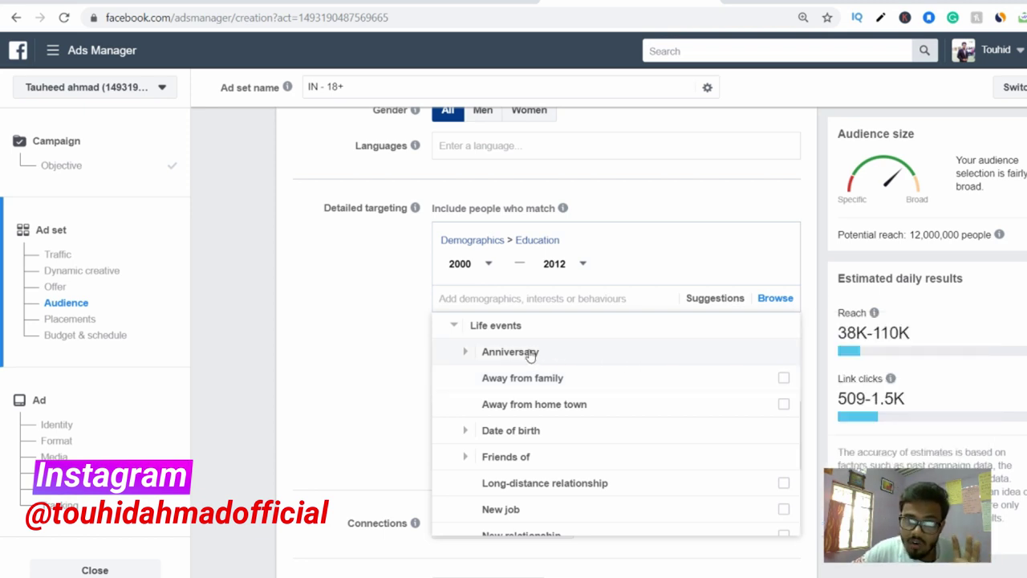
left_click(464, 354)
mouse_move(522, 360)
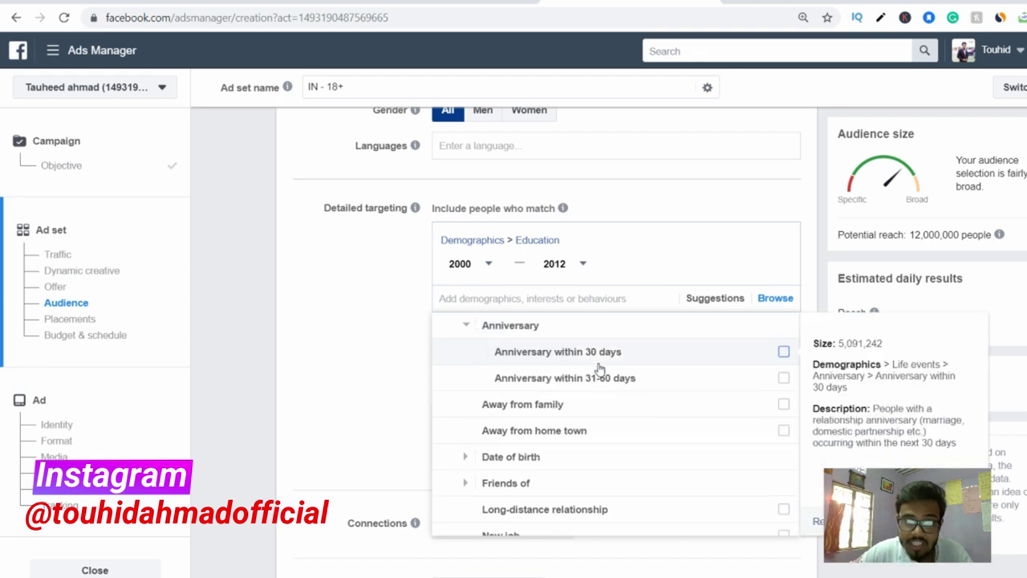
scroll(602, 371, "up", 2)
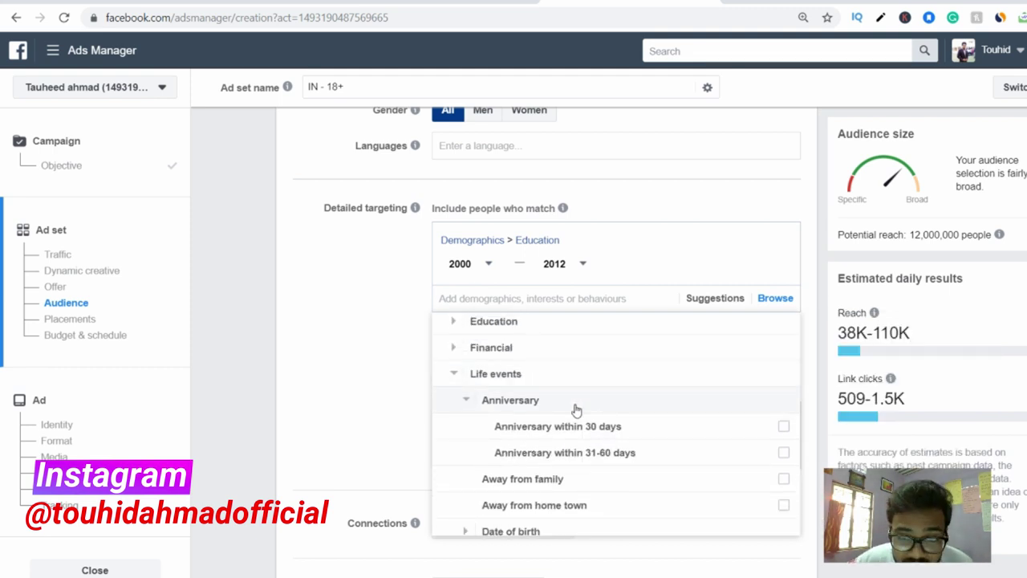
Examine the Life events options for anniversaries and being away from home, and the birthday months under Date of birth > Month of birth
mouse_move(596, 424)
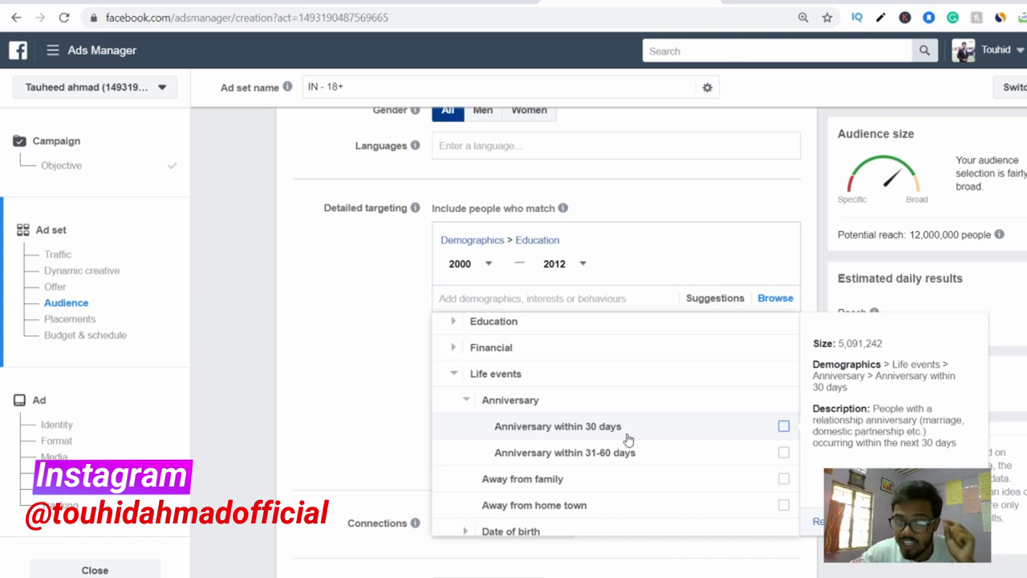
scroll(628, 438, "down", 1)
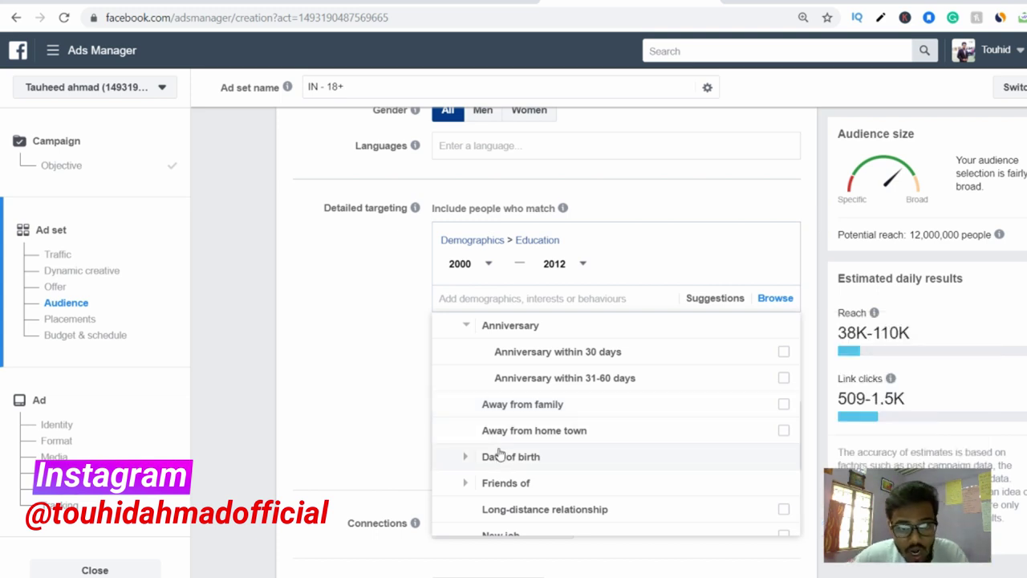
scroll(611, 438, "down", 1)
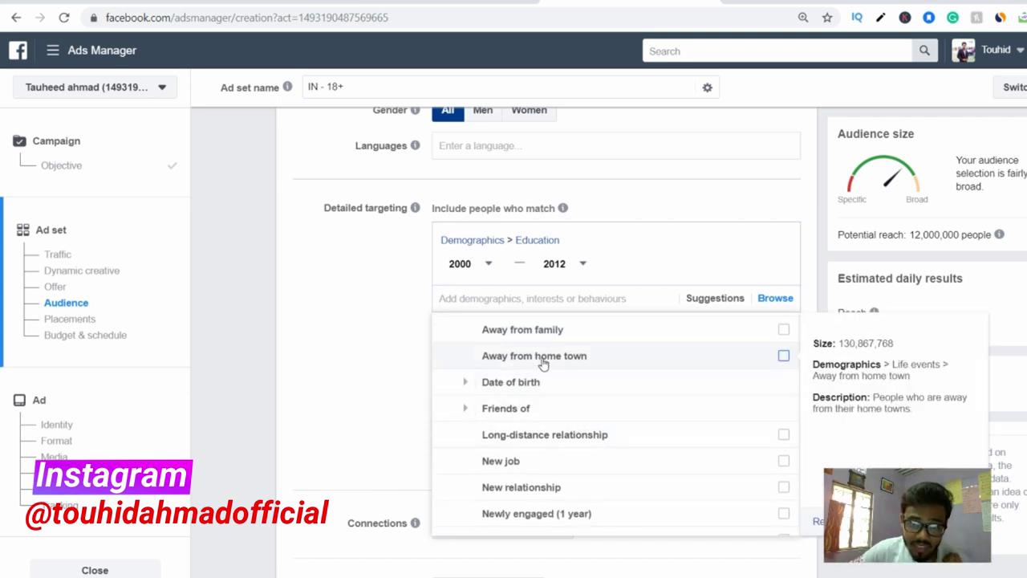
left_click(493, 389)
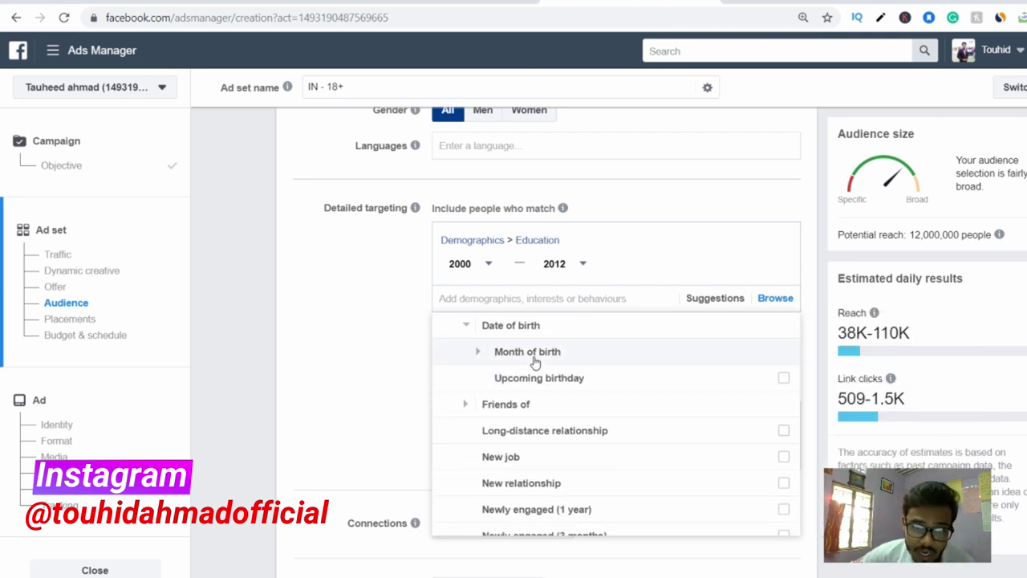
left_click(534, 358)
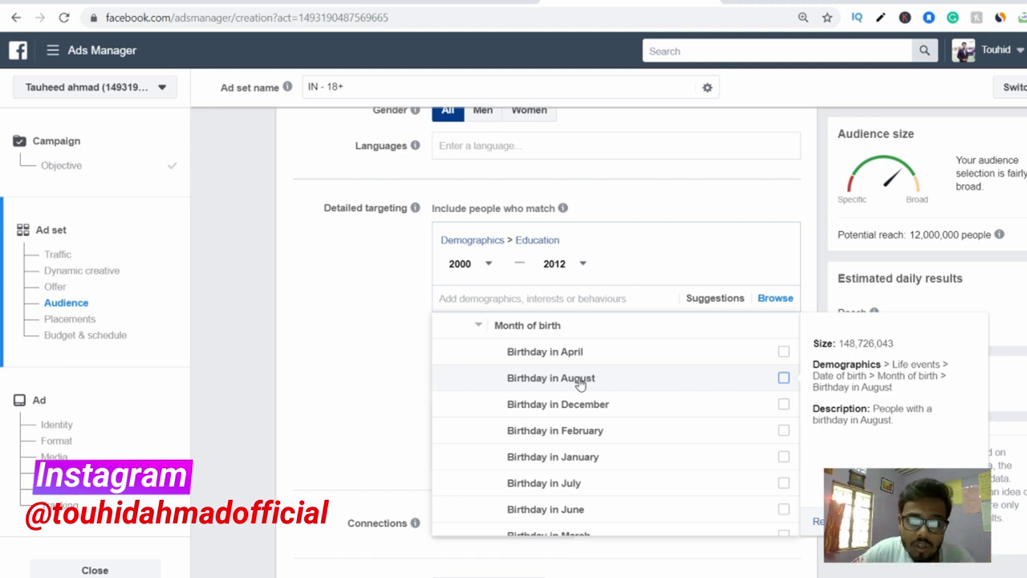
scroll(598, 393, "down", 3)
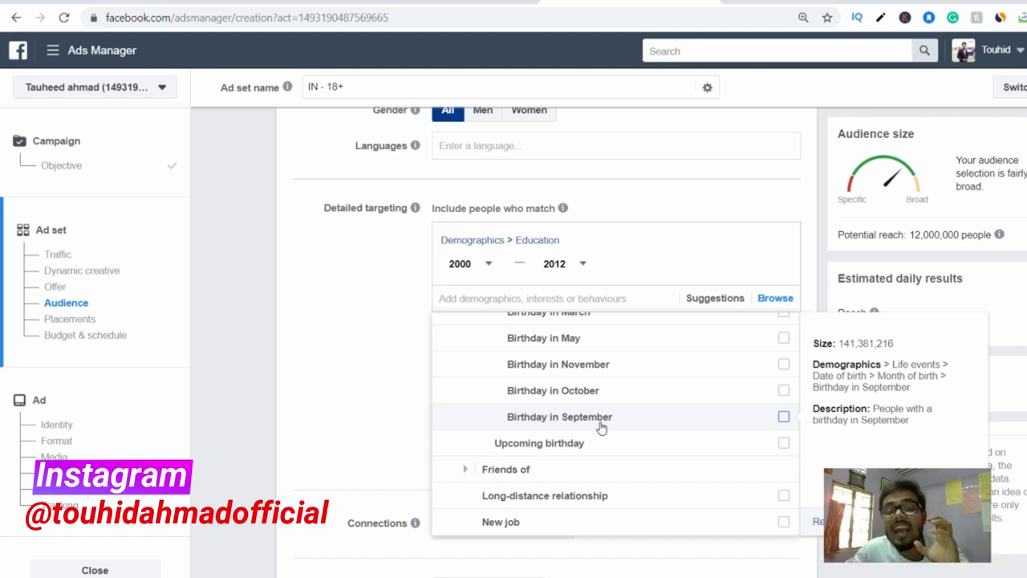
scroll(631, 456, "down", 2)
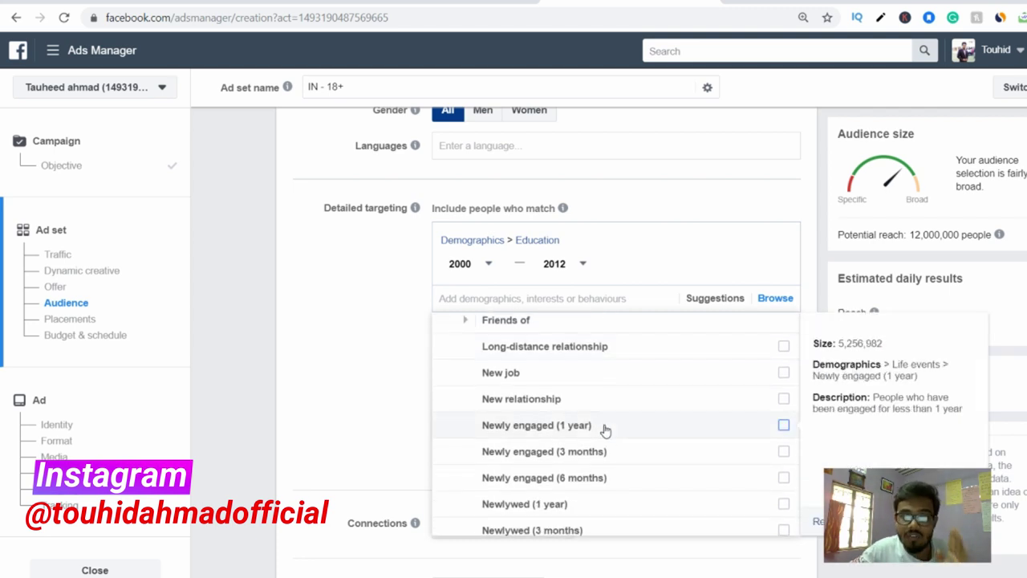
Examine the close-friends birthday options under Life events > Friends of, and collapse the expanded list
scroll(605, 424, "up", 1)
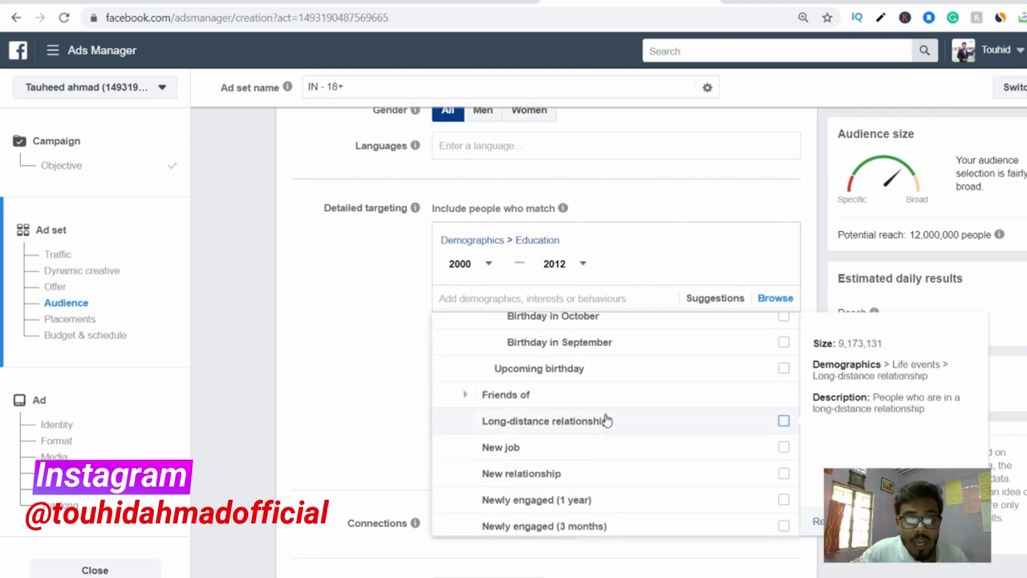
left_click(504, 393)
scroll(520, 401, "down", 1)
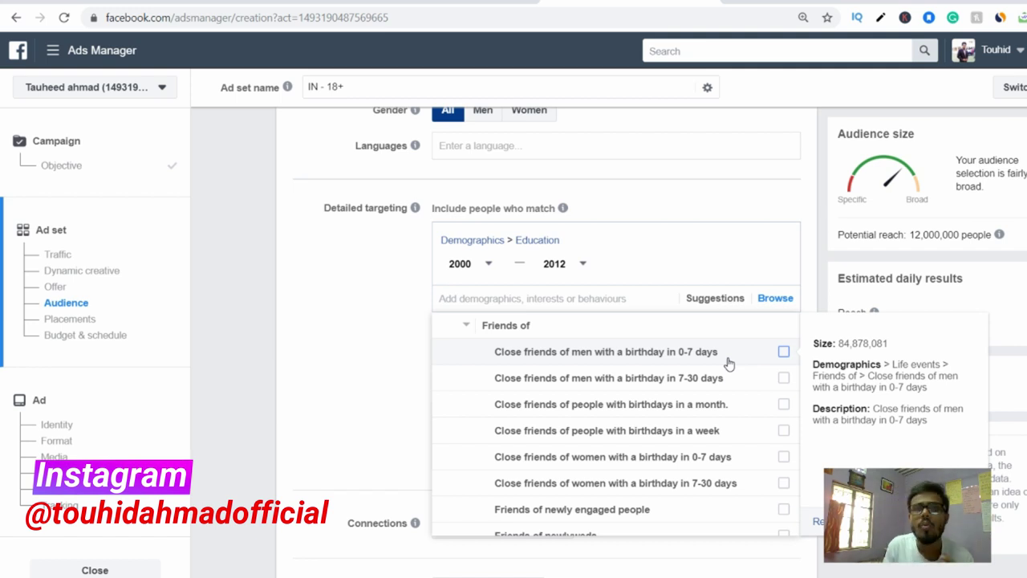
left_click(465, 325)
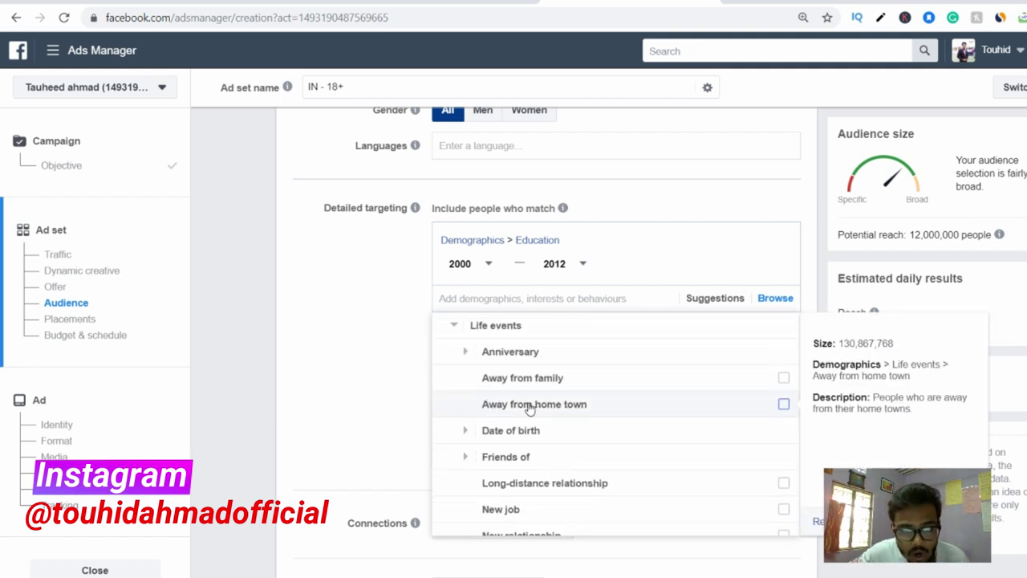
Examine the remaining Life events options, from Long-distance relationship and New job through Newly engaged and Newlywed to Recently moved
scroll(608, 399, "down", 2)
scroll(608, 399, "up", 2)
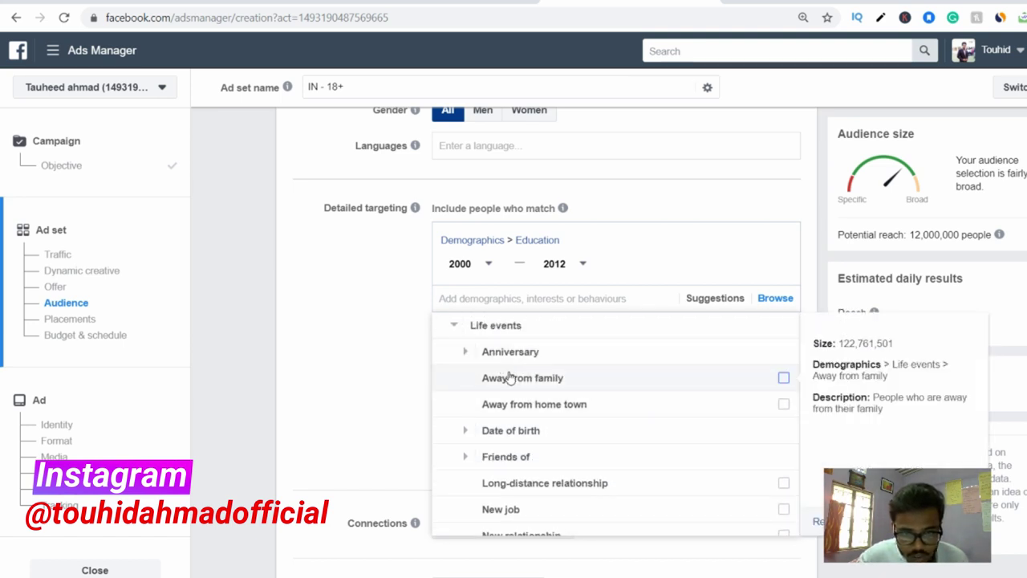
scroll(510, 374, "down", 2)
scroll(534, 401, "down", 2)
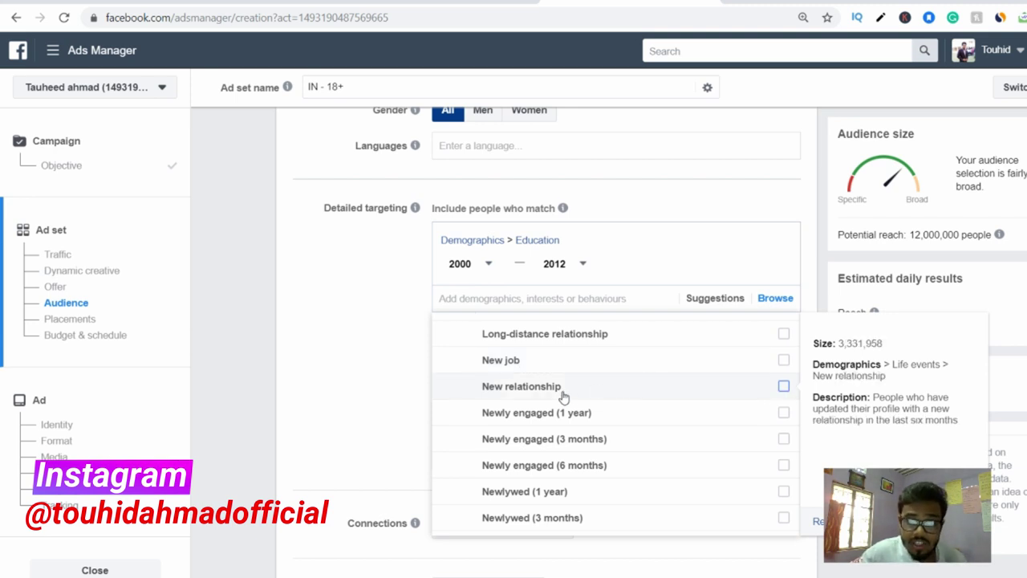
scroll(564, 395, "down", 1)
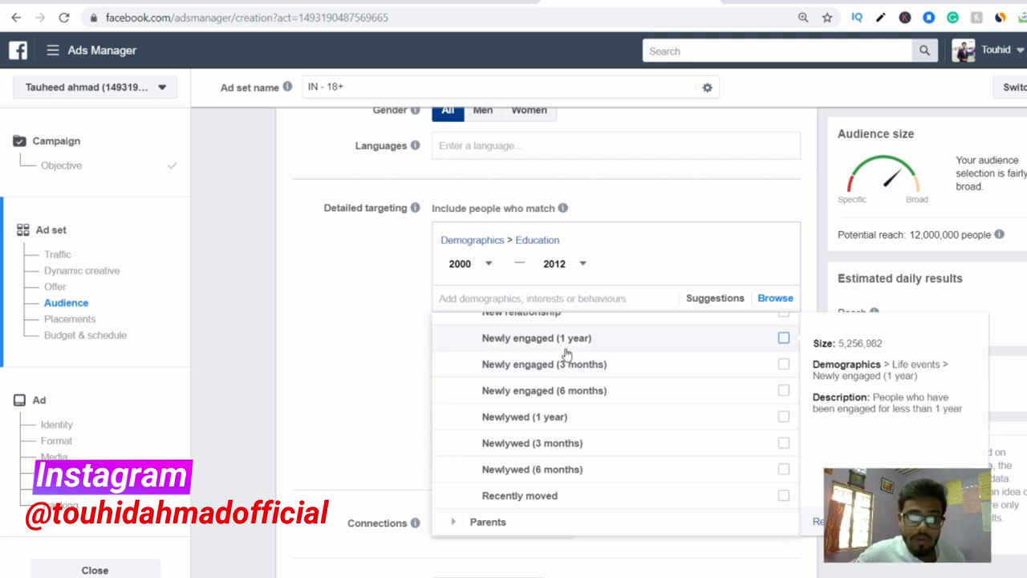
scroll(566, 353, "down", 2)
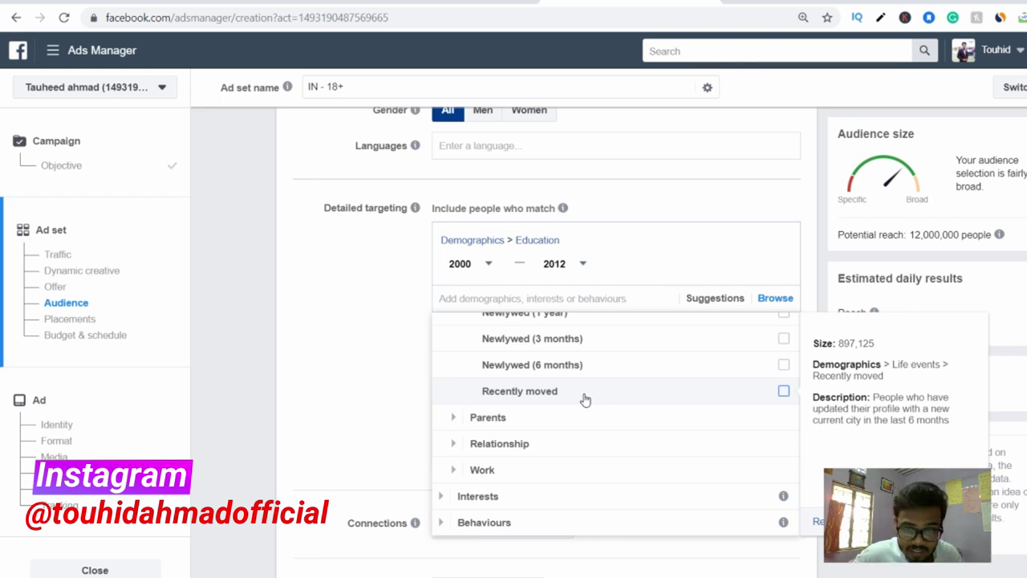
Examine the parent groups by children's age under Parents > All parents, and collapse the Parents category
scroll(586, 399, "down", 1)
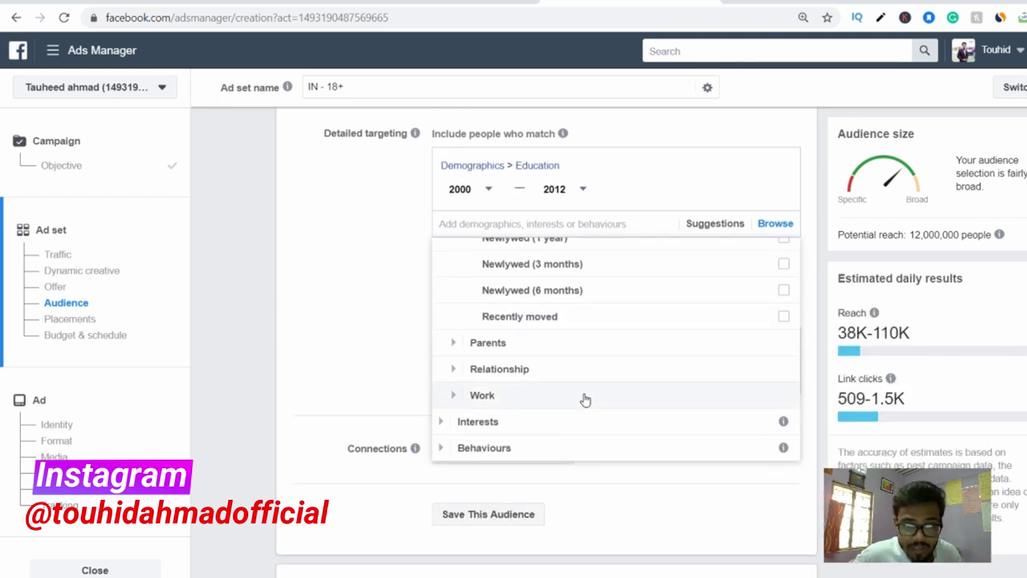
left_click(513, 343)
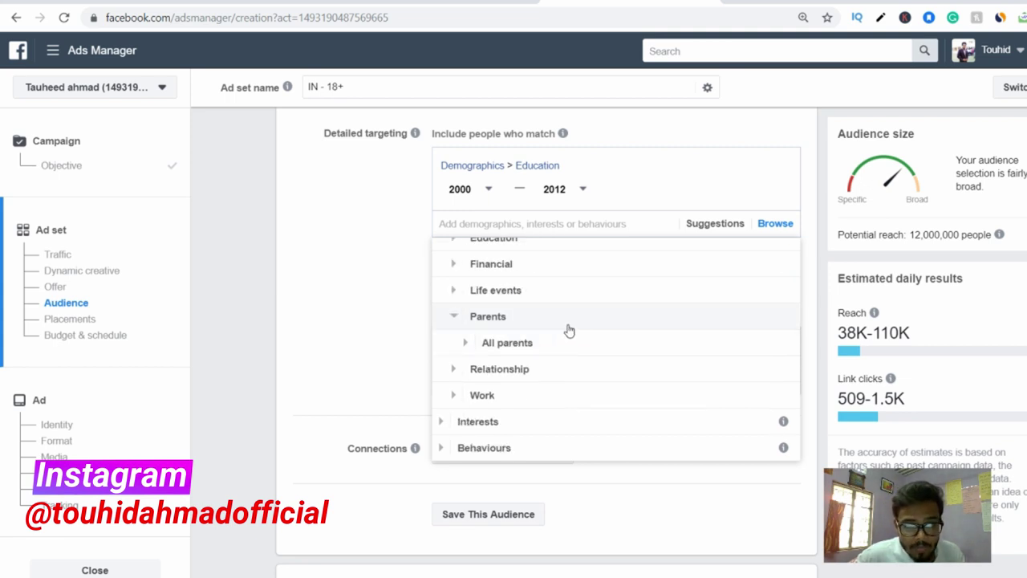
left_click(531, 343)
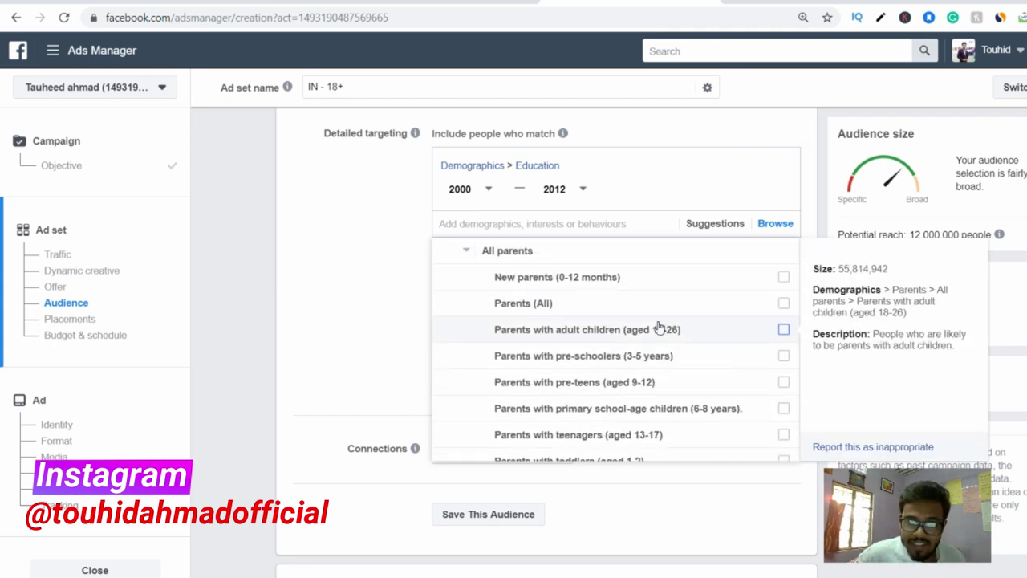
scroll(531, 301, "down", 1)
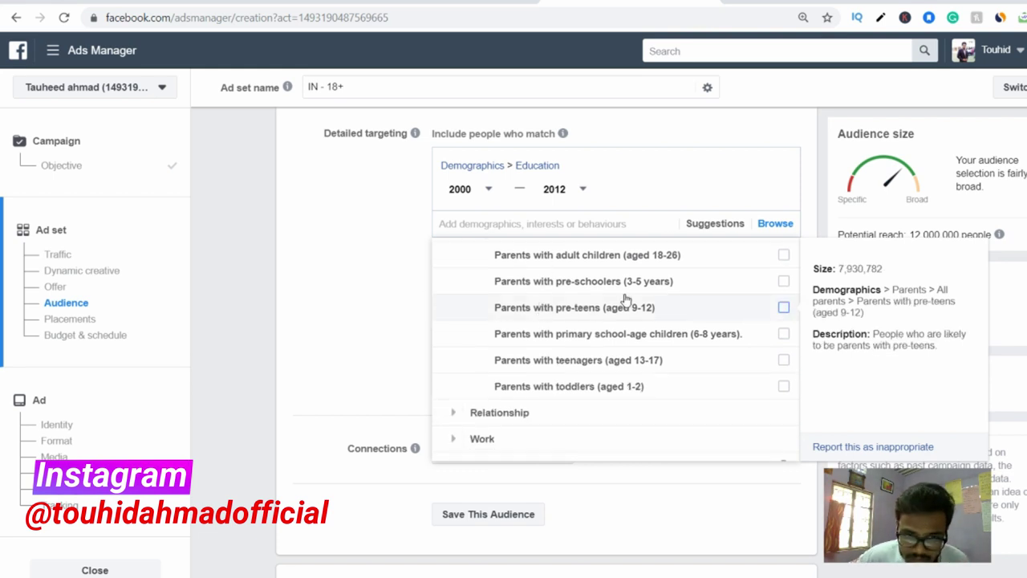
scroll(683, 287, "up", 1)
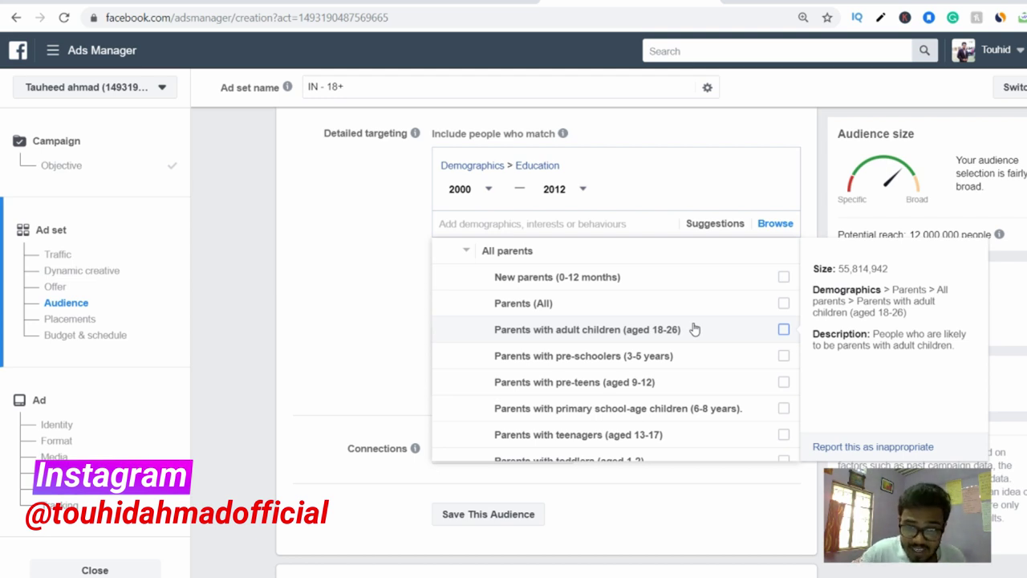
scroll(697, 383, "down", 2)
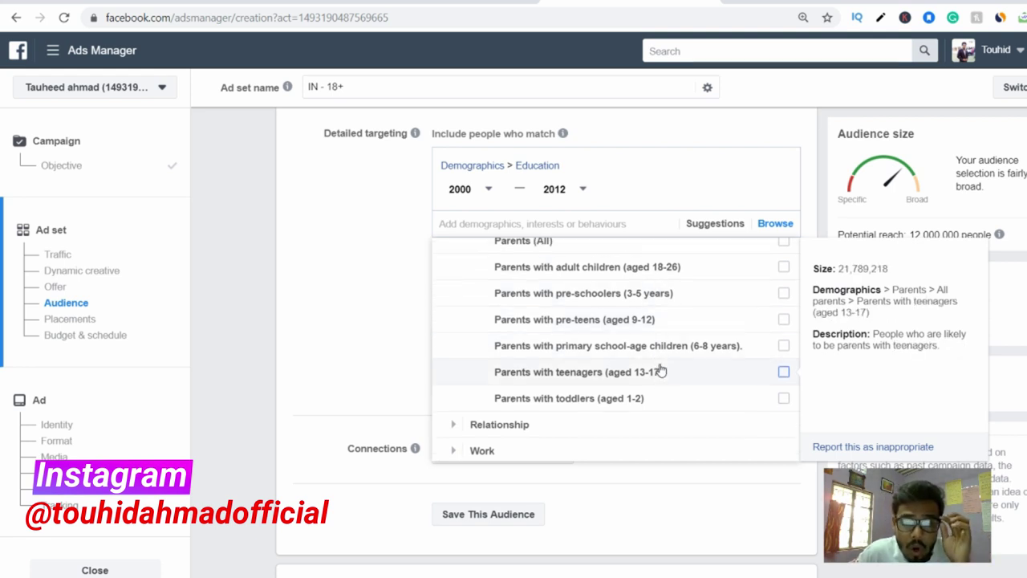
scroll(660, 365, "up", 5)
left_click(453, 301)
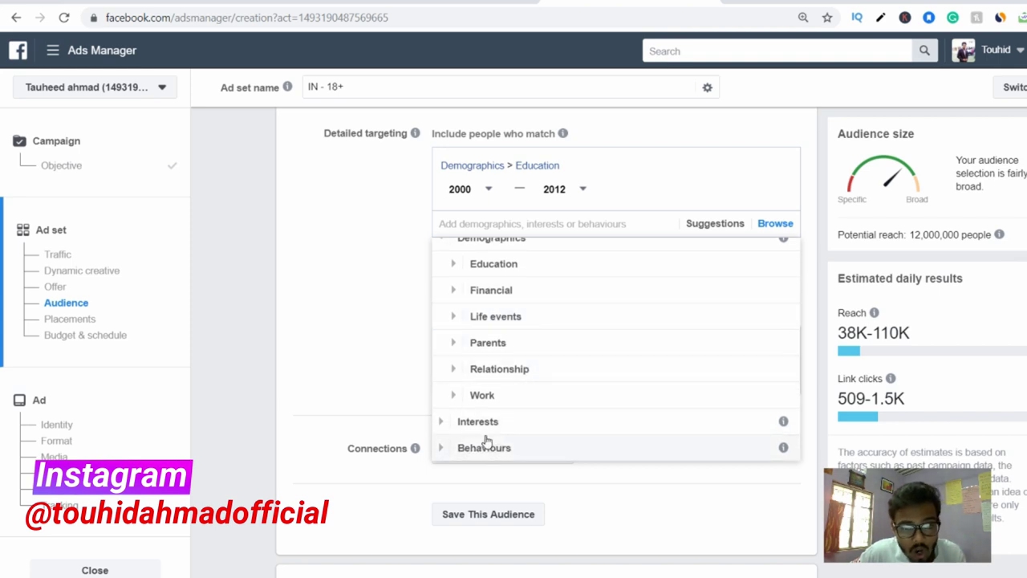
Examine the options under Relationship > Relationship status, from Civil partnership to Widowed, and collapse the status list
left_click(510, 369)
left_click(525, 369)
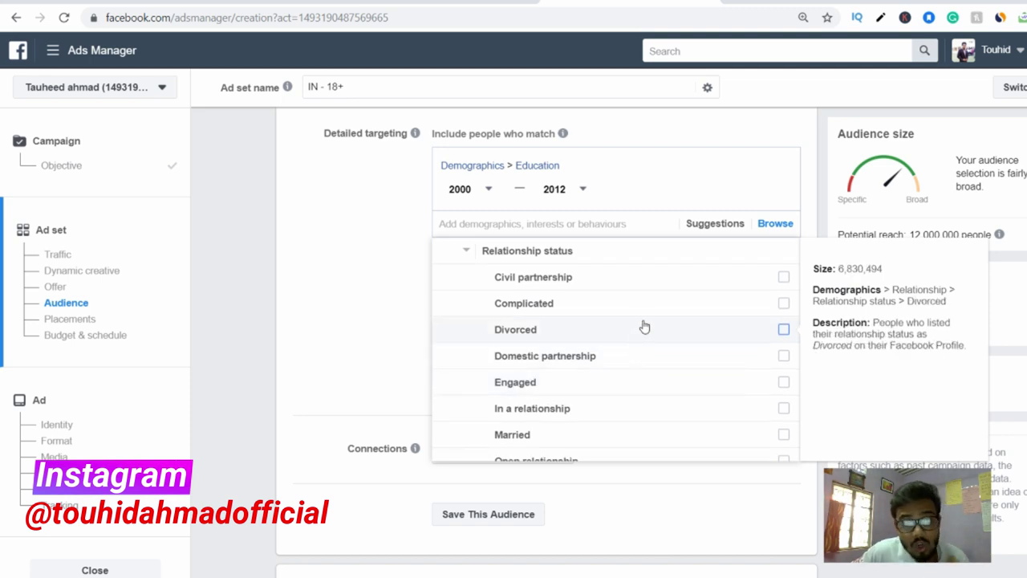
scroll(646, 331, "down", 1)
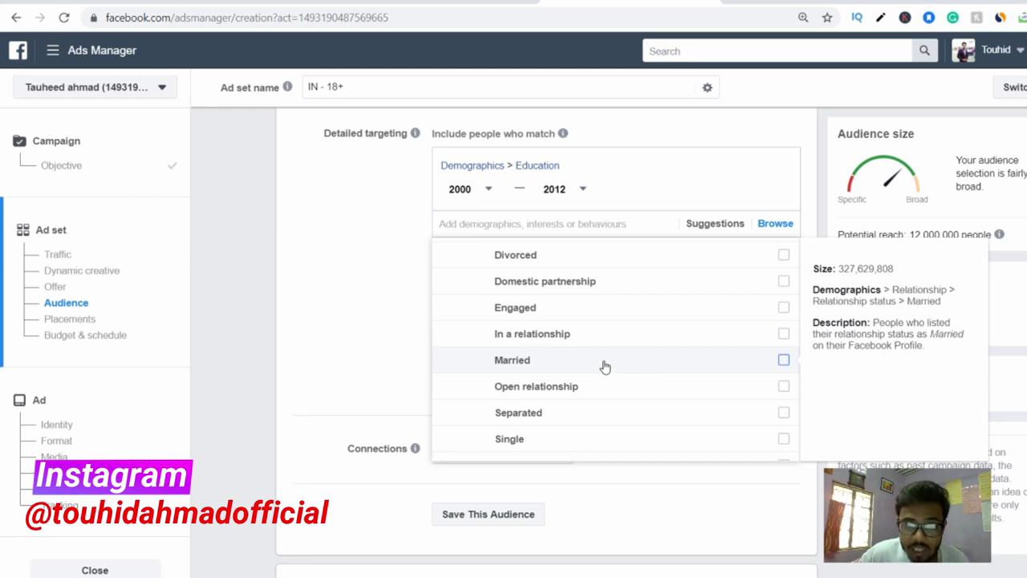
scroll(604, 401, "down", 1)
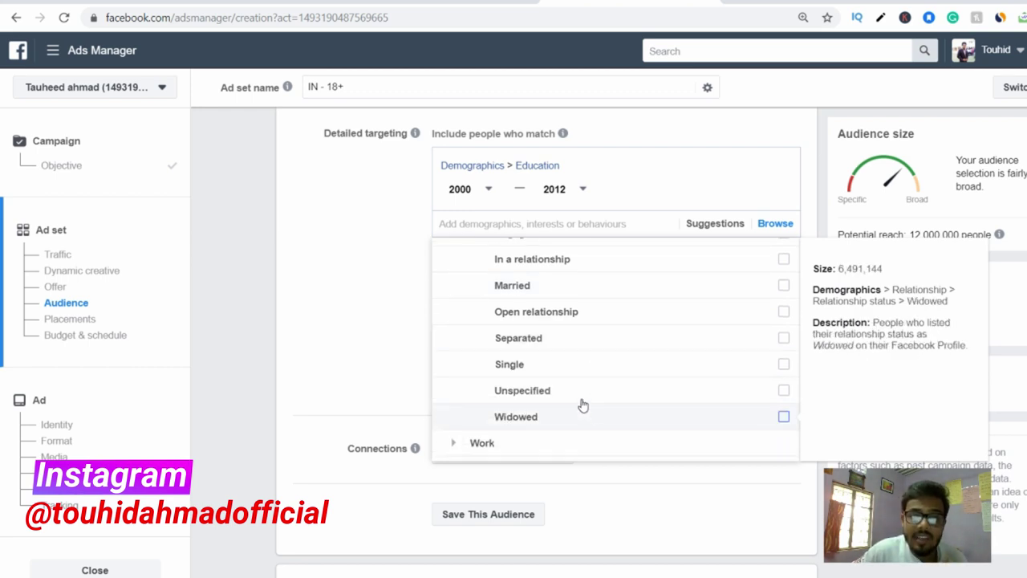
scroll(565, 384, "down", 1)
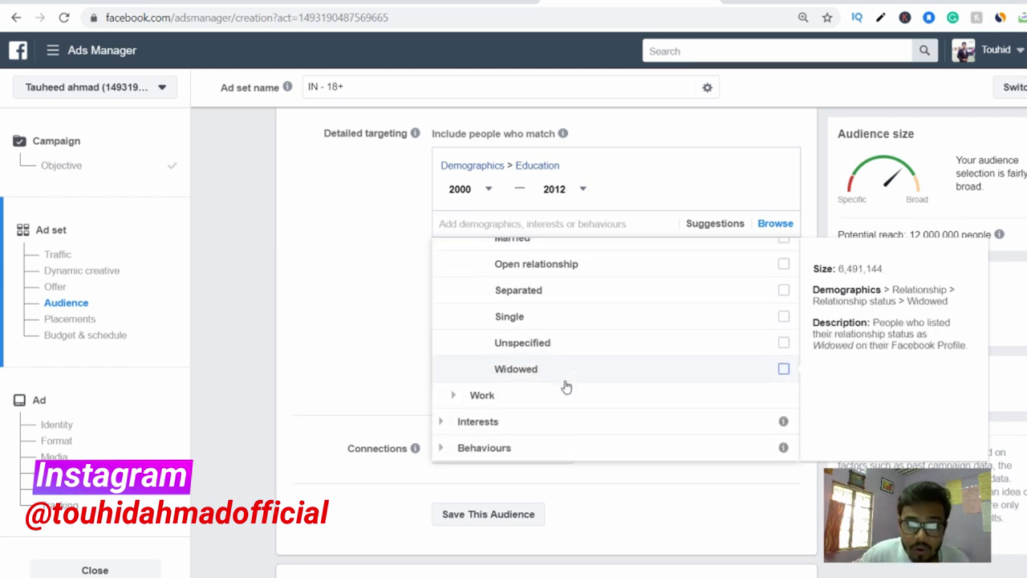
scroll(564, 382, "up", 3)
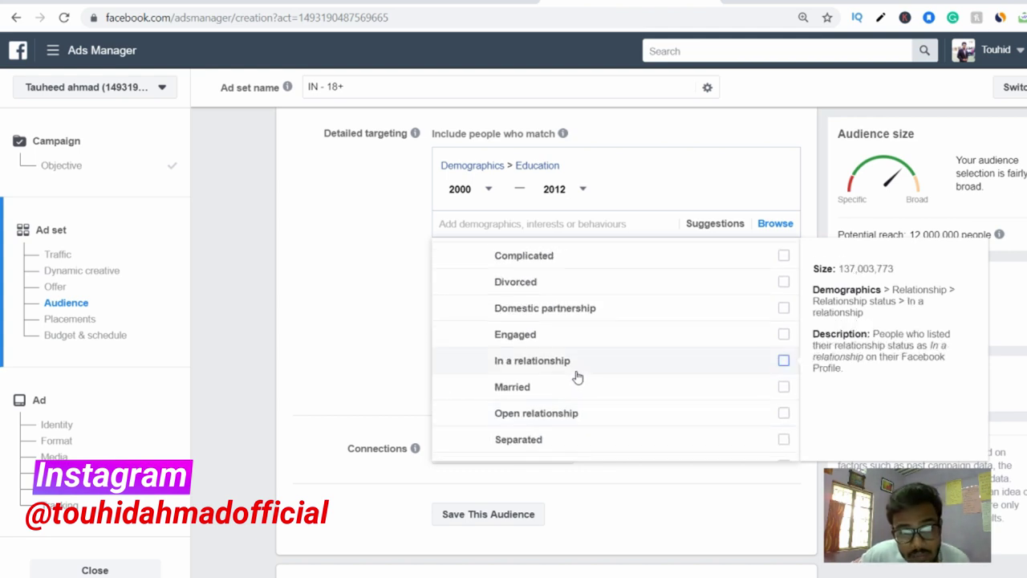
left_click(465, 272)
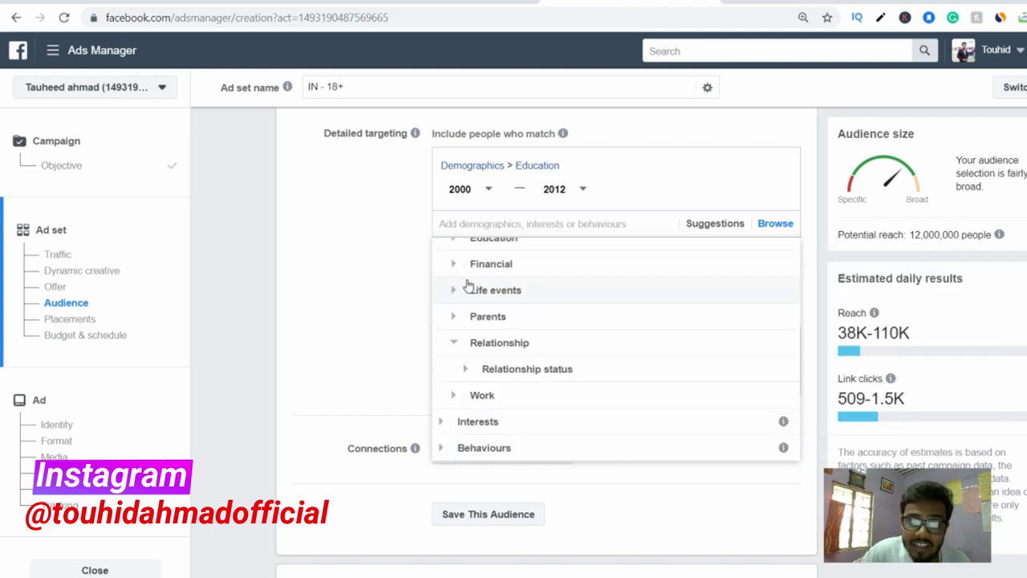
Search the employers under Work for "amazon", clear the query, and return to the Work options
left_click(455, 396)
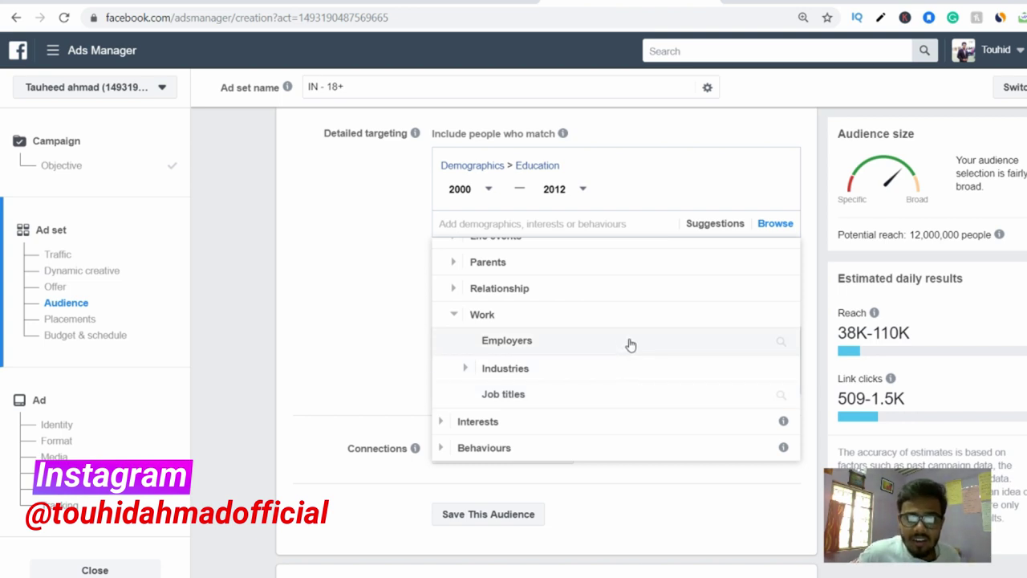
left_click(506, 340)
type("t")
key("BackSpace")
type("bvghdf")
key("BackSpace")
key("BackSpace")
key("BackSpace")
key("BackSpace")
key("BackSpace")
key("BackSpace")
type("amazon")
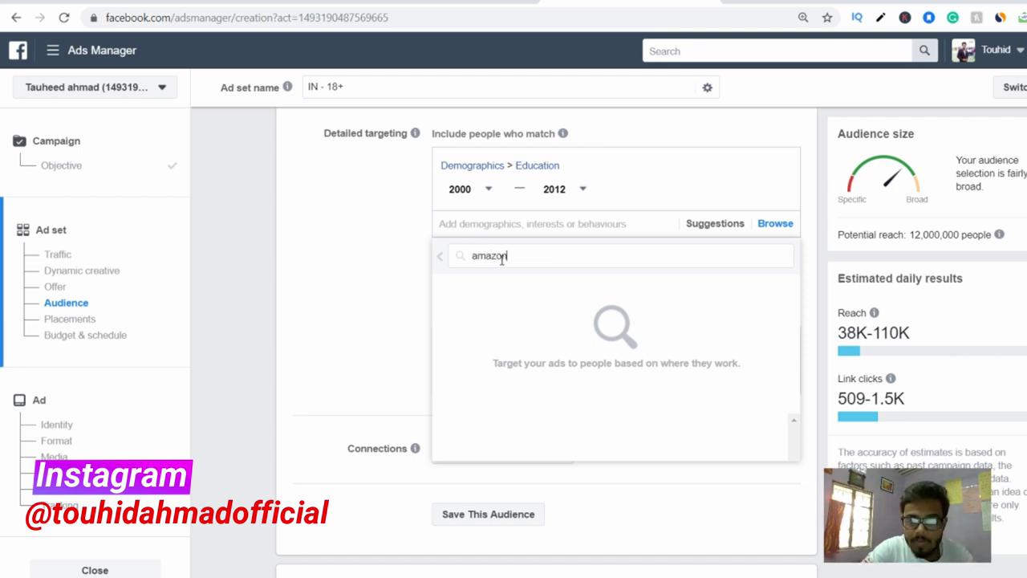
key("BackSpace")
key("BackSpace")
key("BackSpace")
key("BackSpace")
key("BackSpace")
key("BackSpace")
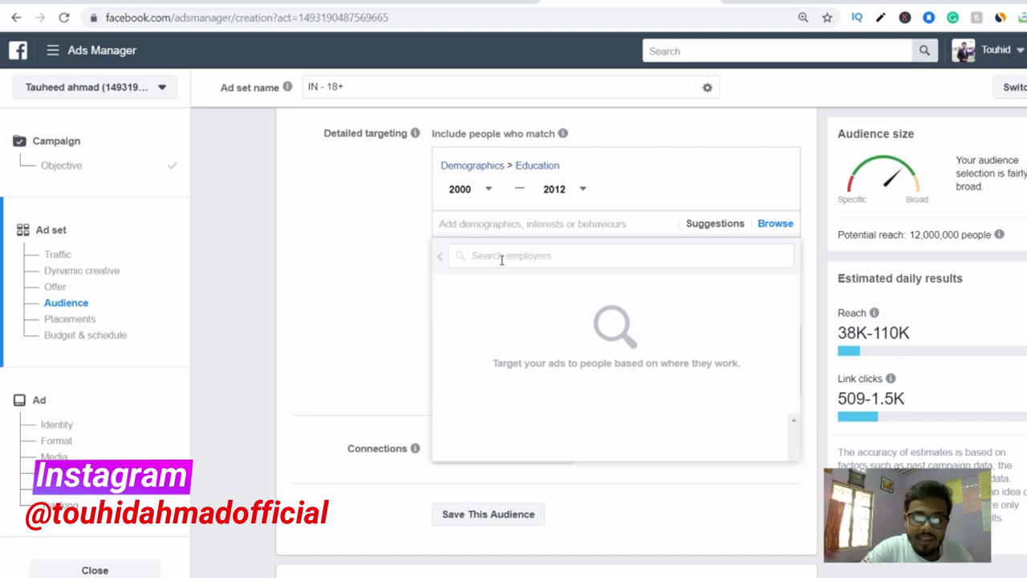
left_click(442, 262)
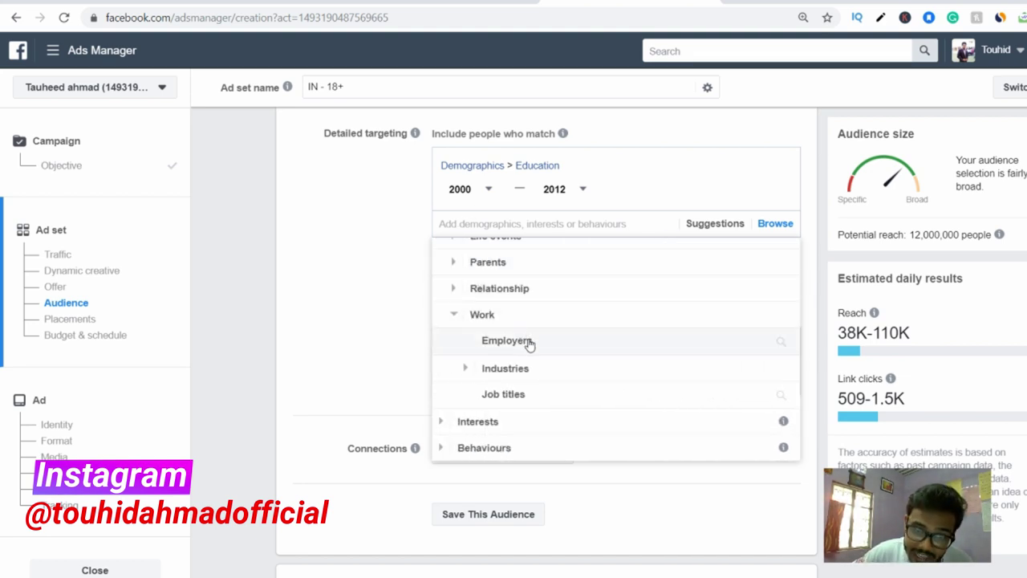
Examine the industries listed under Work > Industries, and collapse the list
left_click(523, 368)
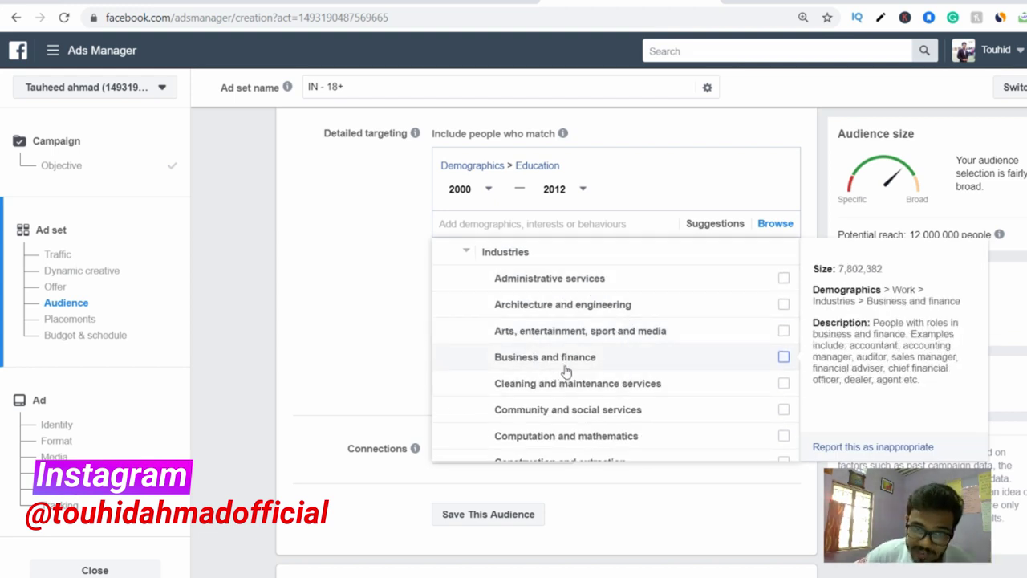
scroll(603, 390, "down", 1)
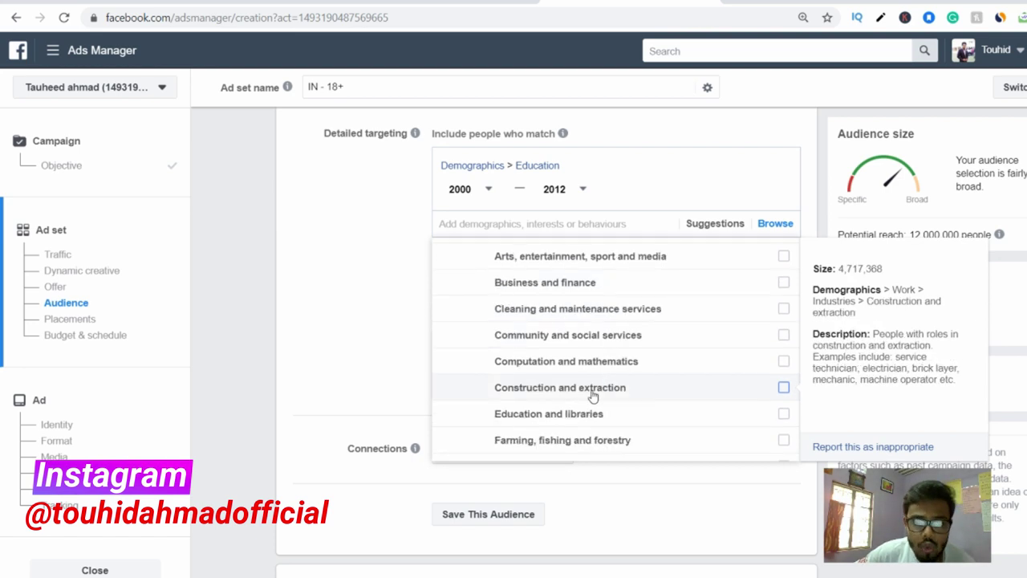
scroll(594, 448, "up", 1)
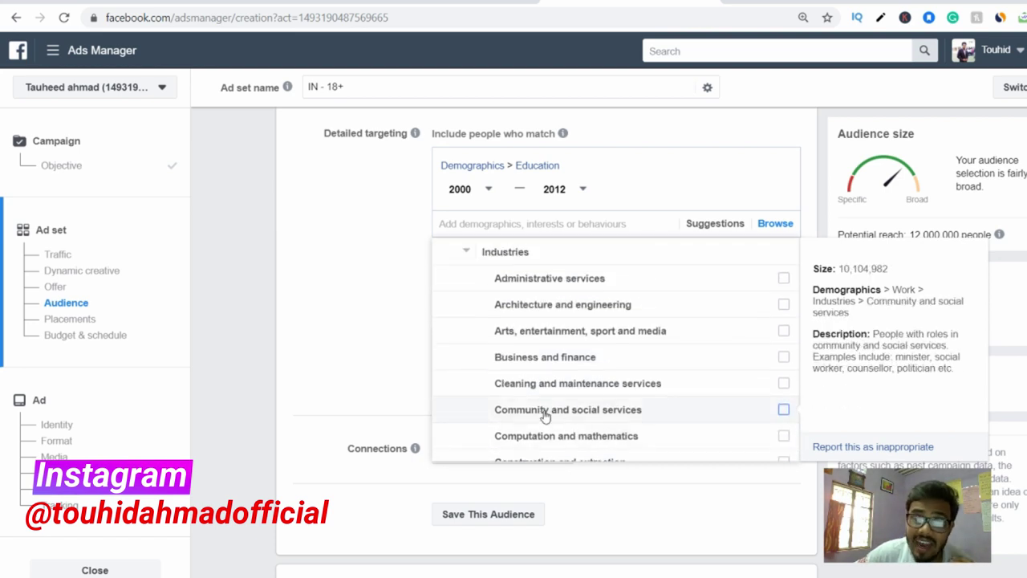
left_click(465, 254)
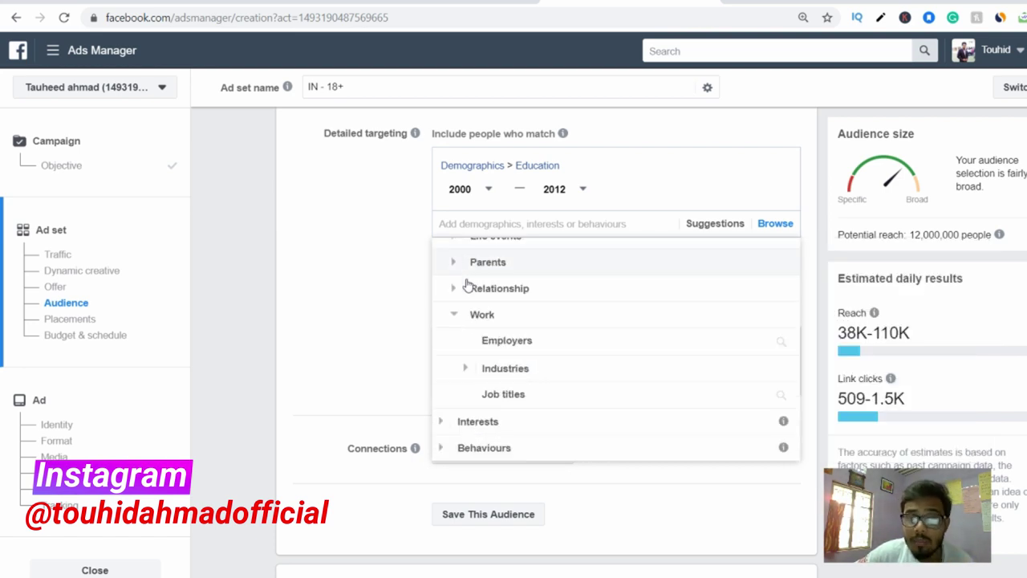
Search the job titles under Work for "doc", check the details of Doctor (Dr), and return to the Work options
left_click(518, 394)
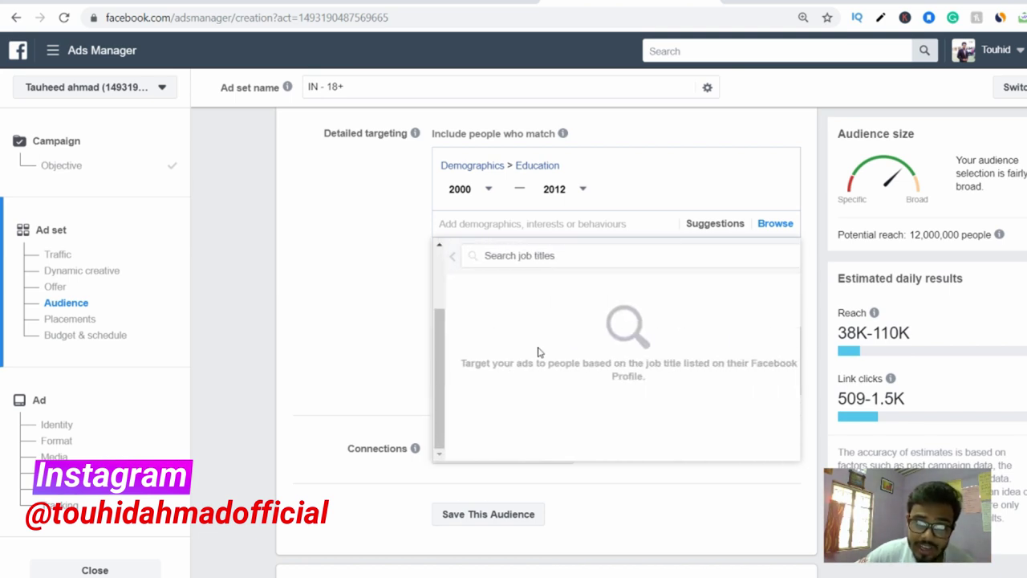
left_click(553, 256)
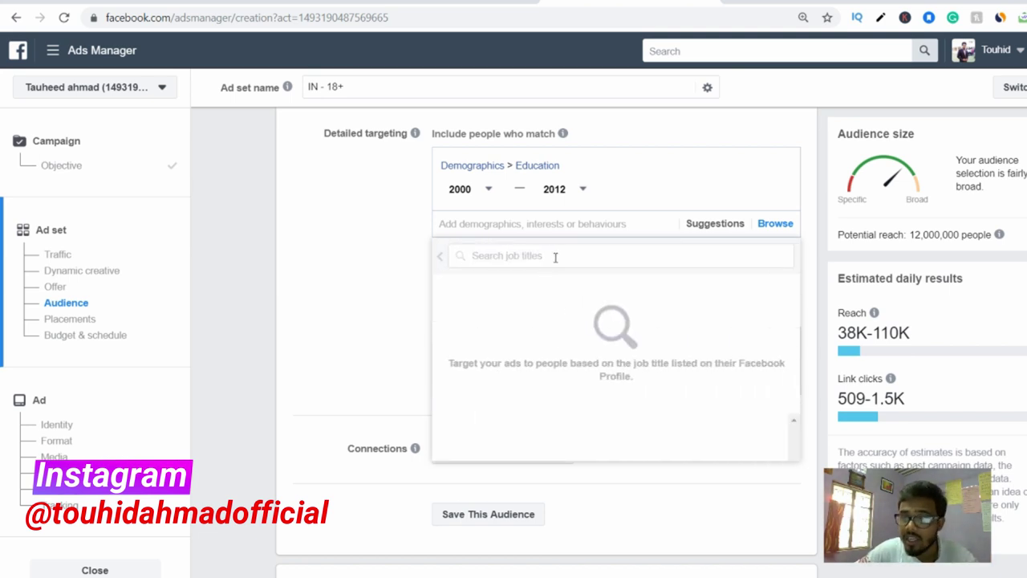
type("doc")
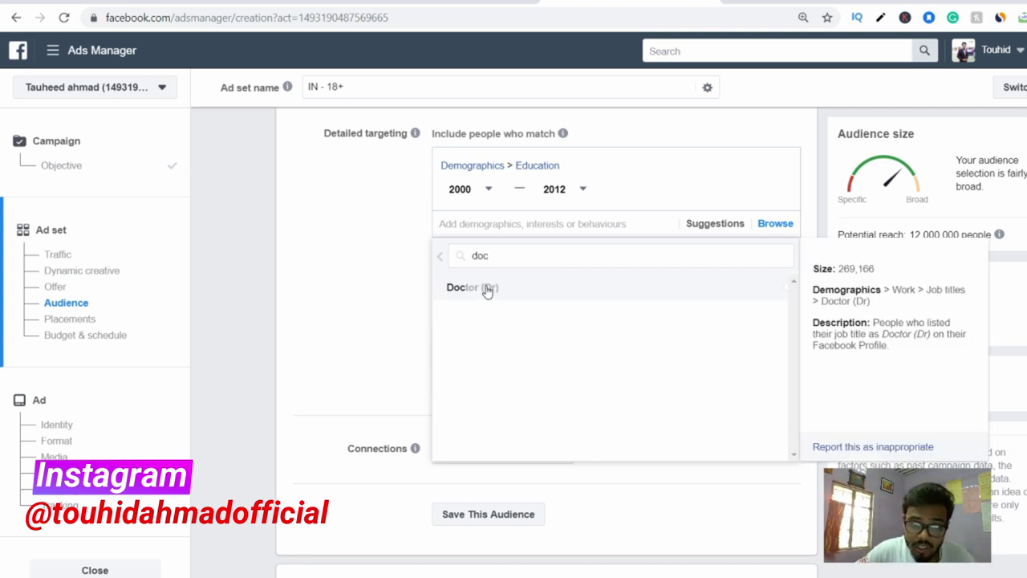
left_click(440, 256)
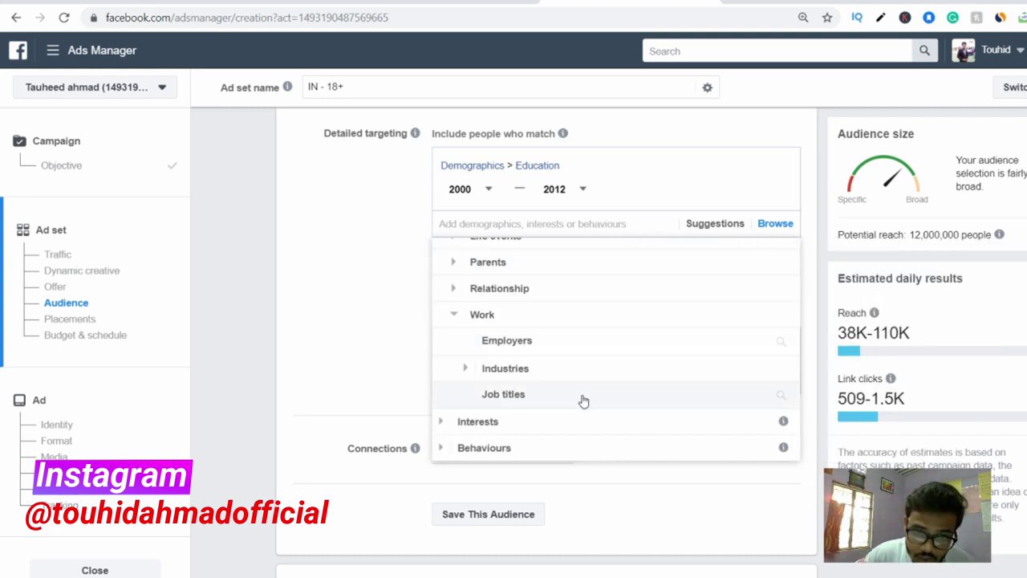
Review the top-level subcategories of Demographics, from Education to Work, and leave the Demographics category collapsed
scroll(583, 400, "up", 2)
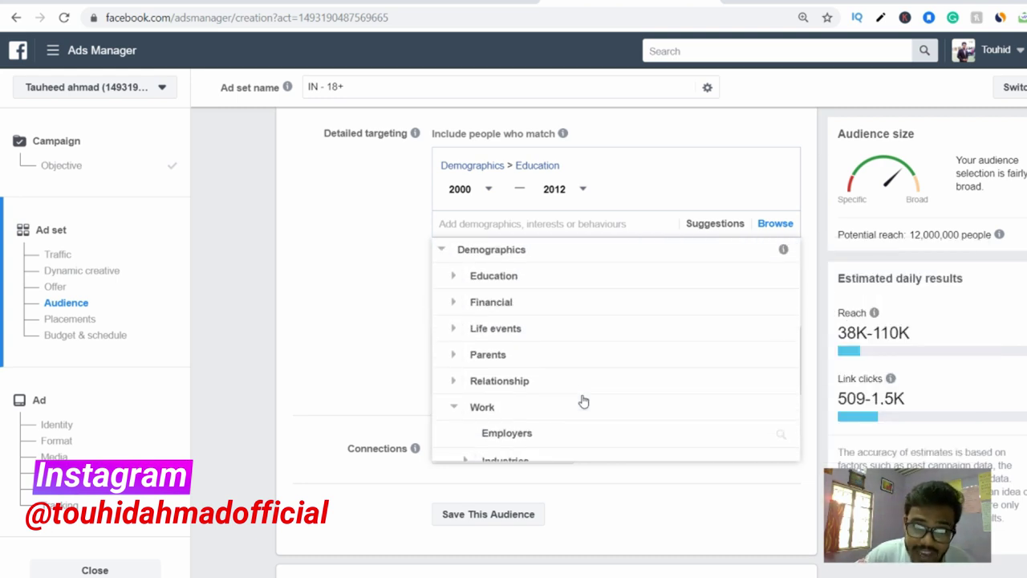
left_click(442, 252)
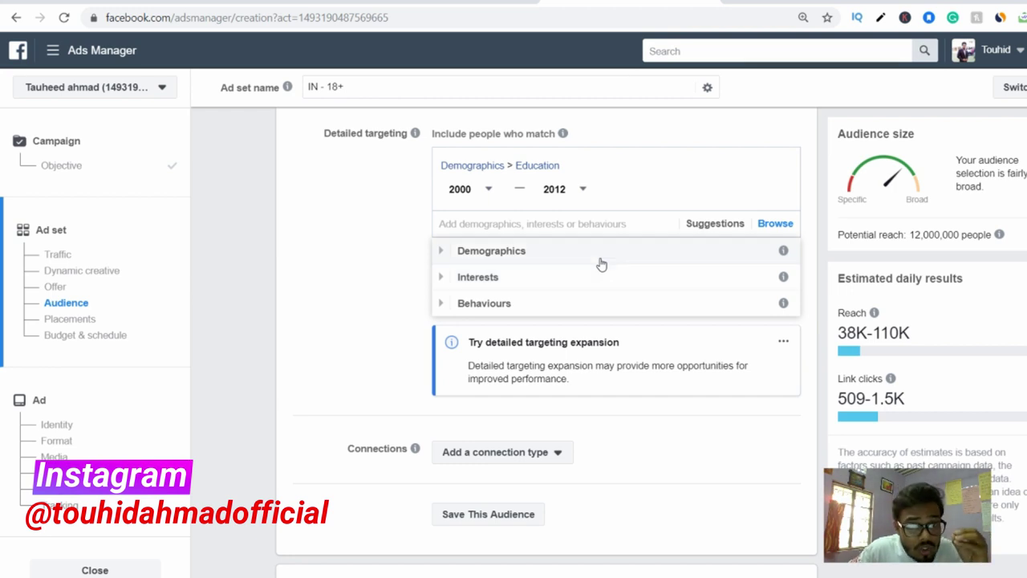
left_click(600, 261)
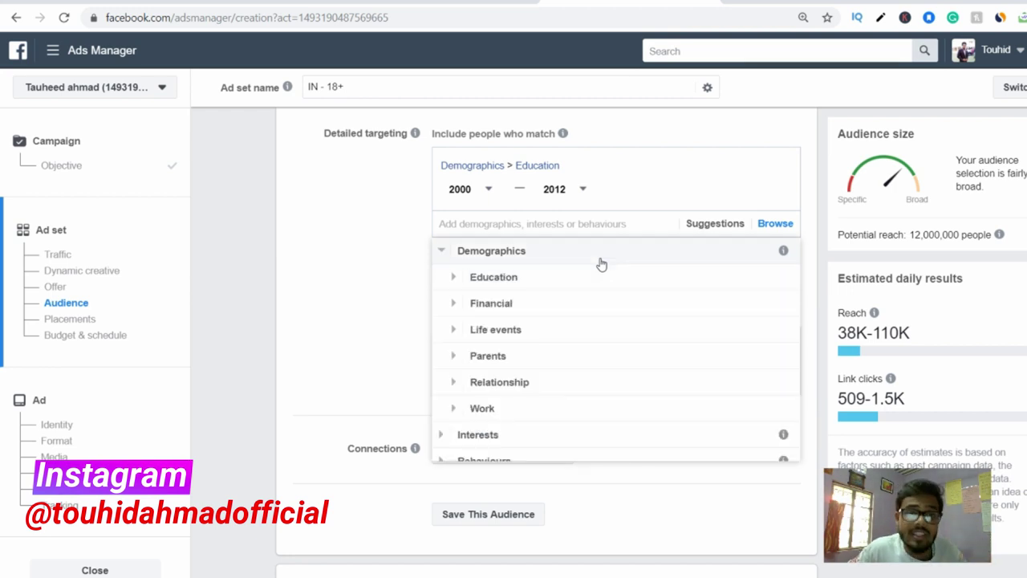
left_click(442, 252)
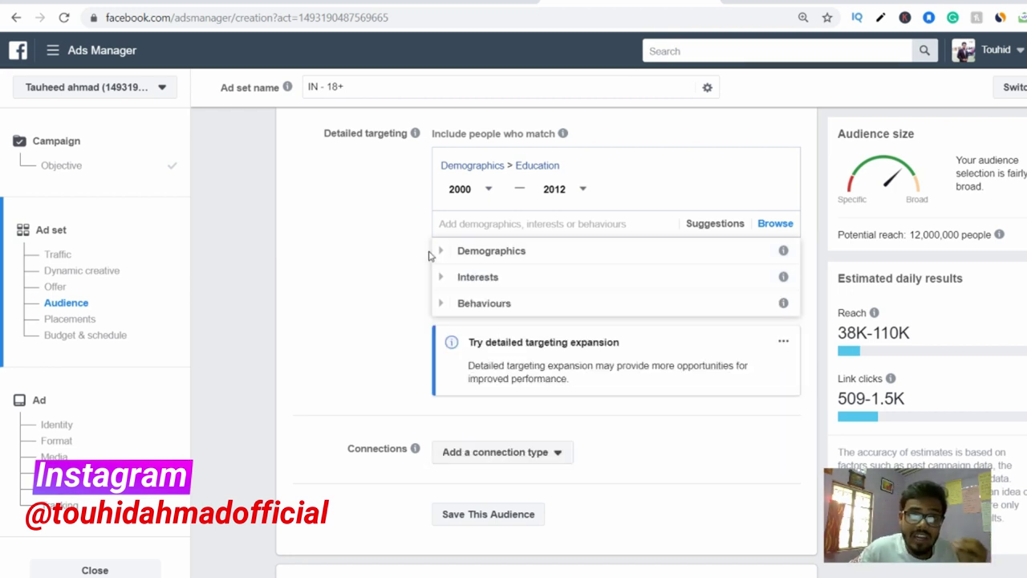